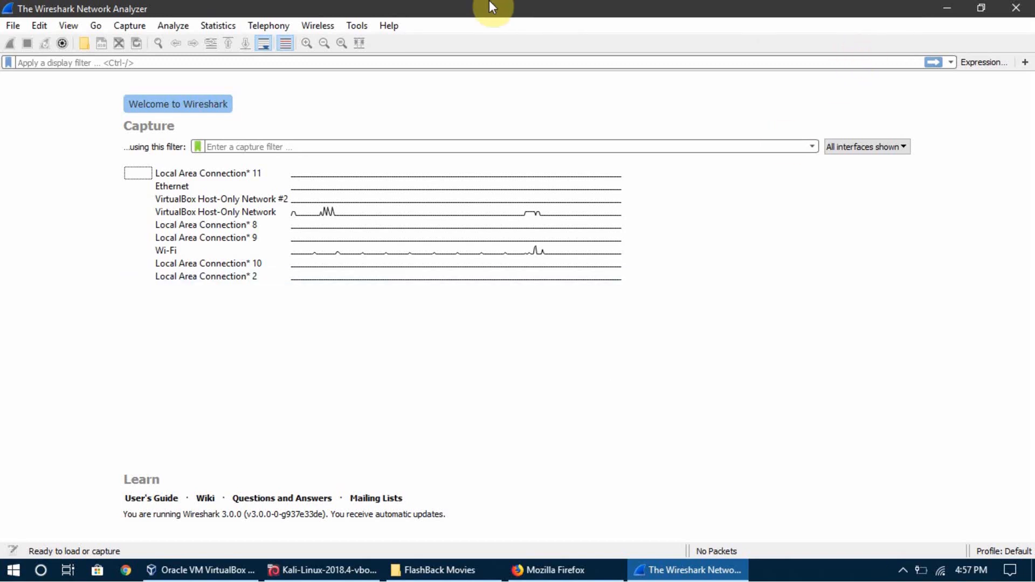
pyautogui.click(948, 7)
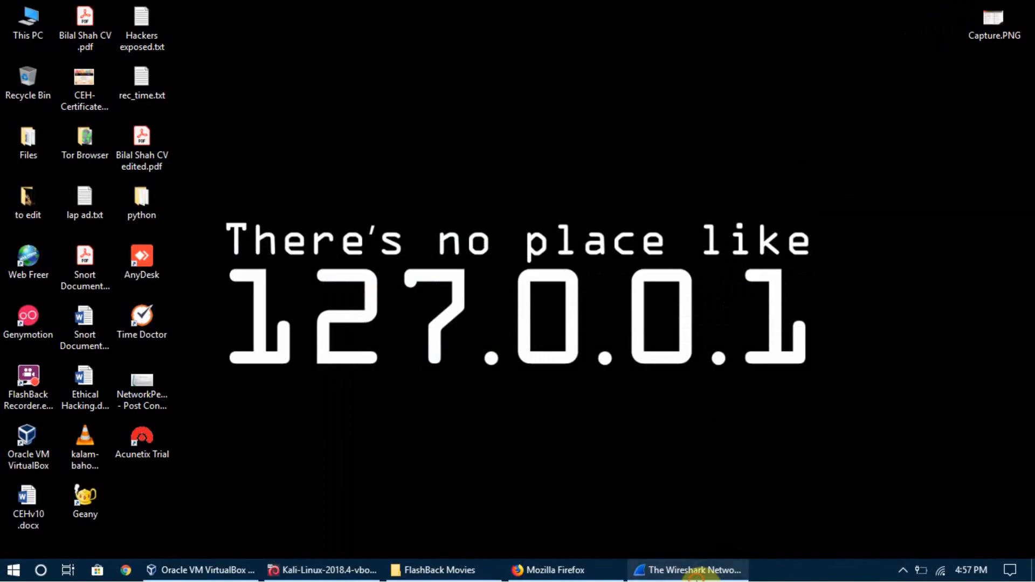
pyautogui.click(695, 575)
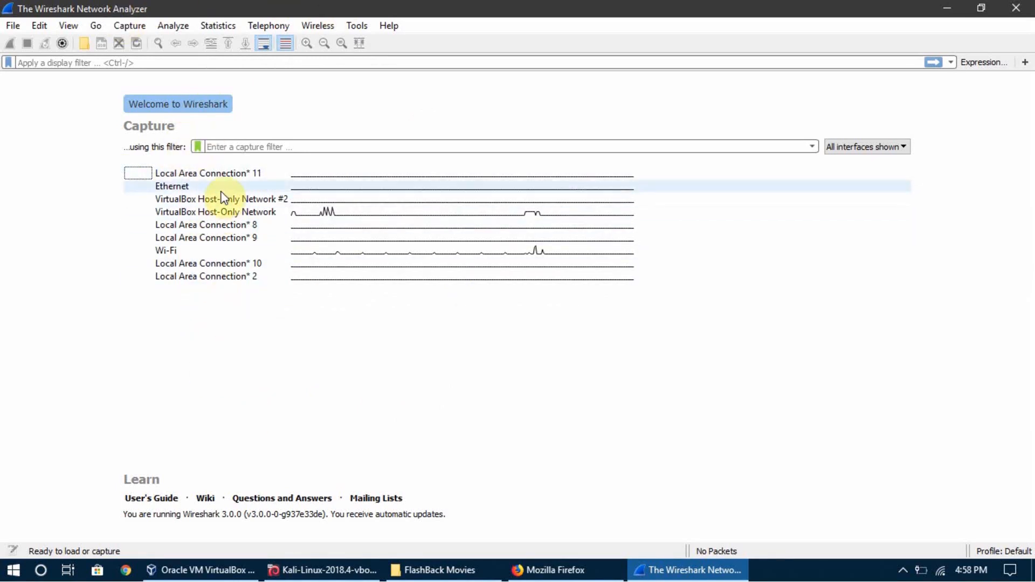
pyautogui.click(328, 572)
pyautogui.click(399, 300)
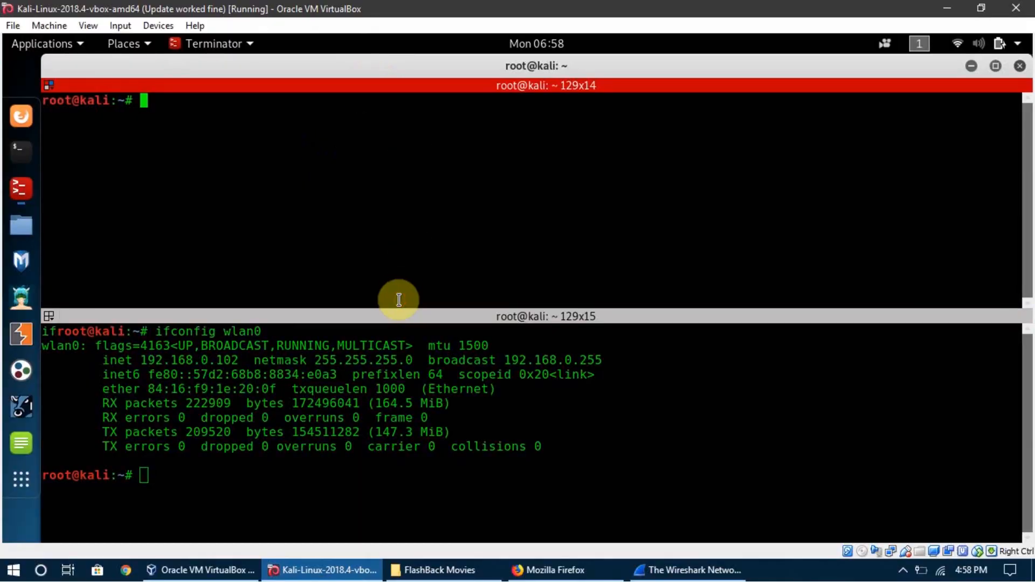
pyautogui.hotkey('alt', 'Tab')
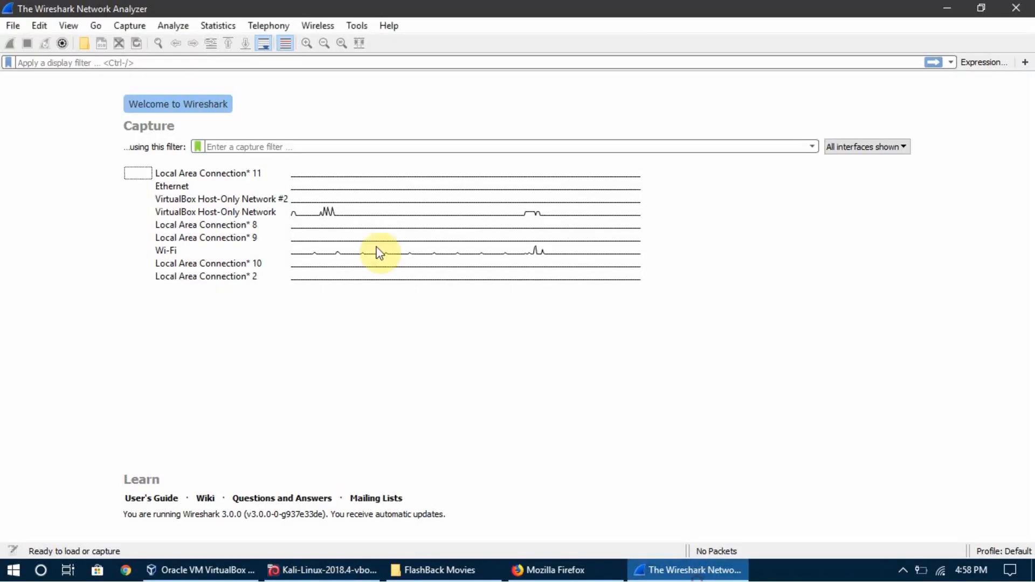
# Make sure Detect ARP request storms is enabled in the ARP/RARP protocol preferences and apply the preferences.
pyautogui.click(40, 26)
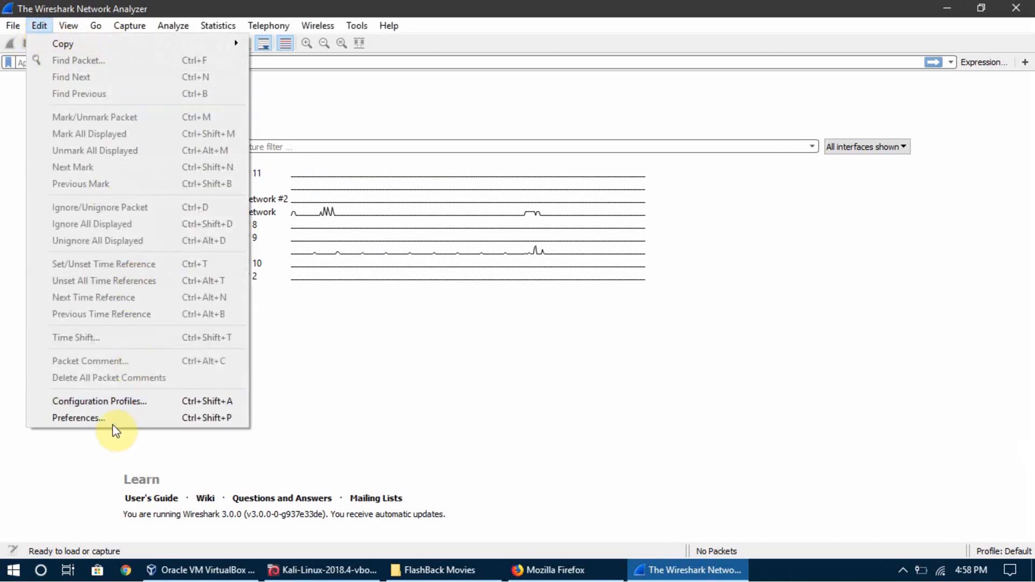
pyautogui.click(81, 418)
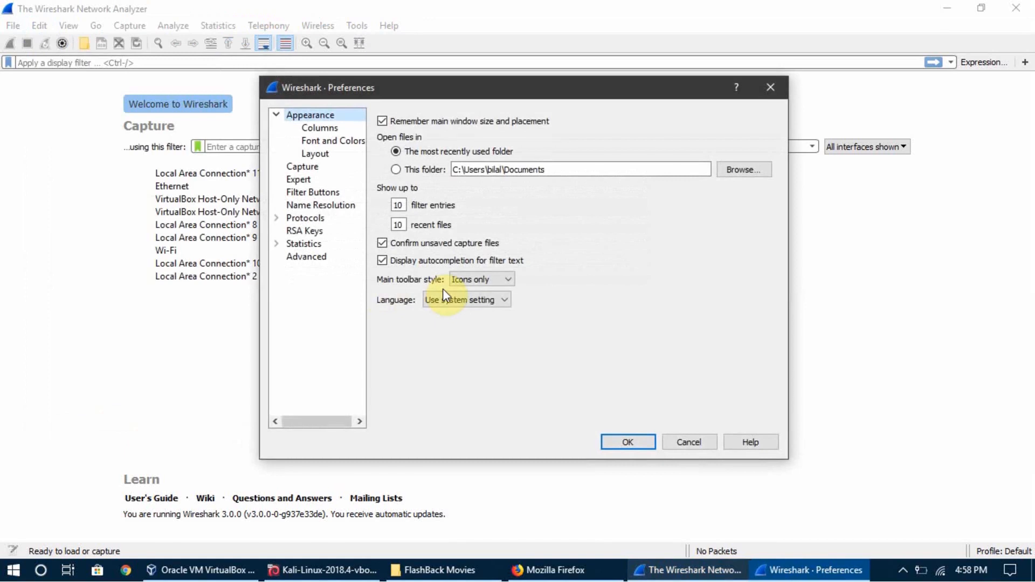
pyautogui.click(301, 218)
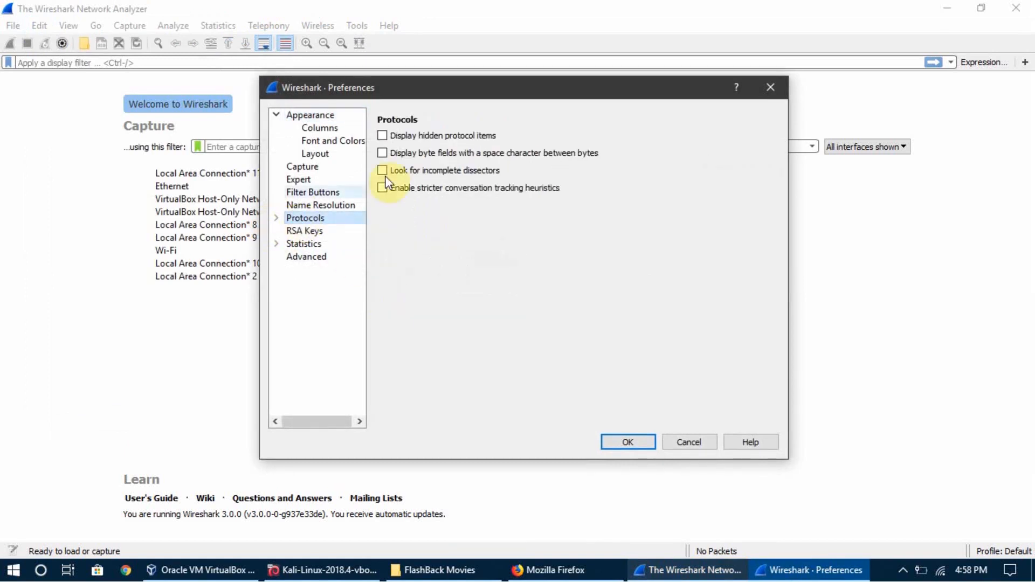
pyautogui.click(276, 217)
pyautogui.scroll(-6, 306, 243)
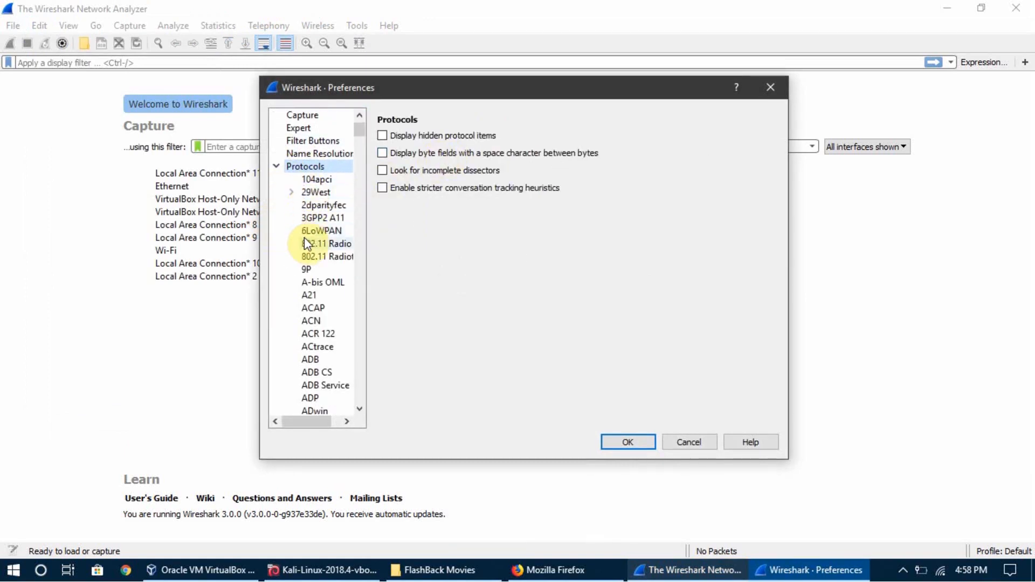
pyautogui.scroll(-7, 305, 242)
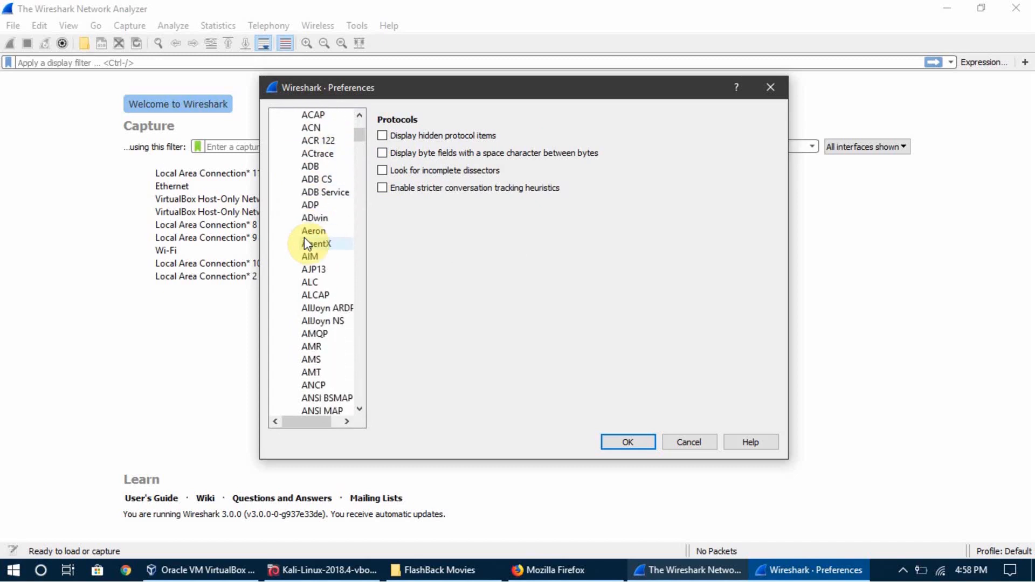
pyautogui.scroll(-4, 305, 243)
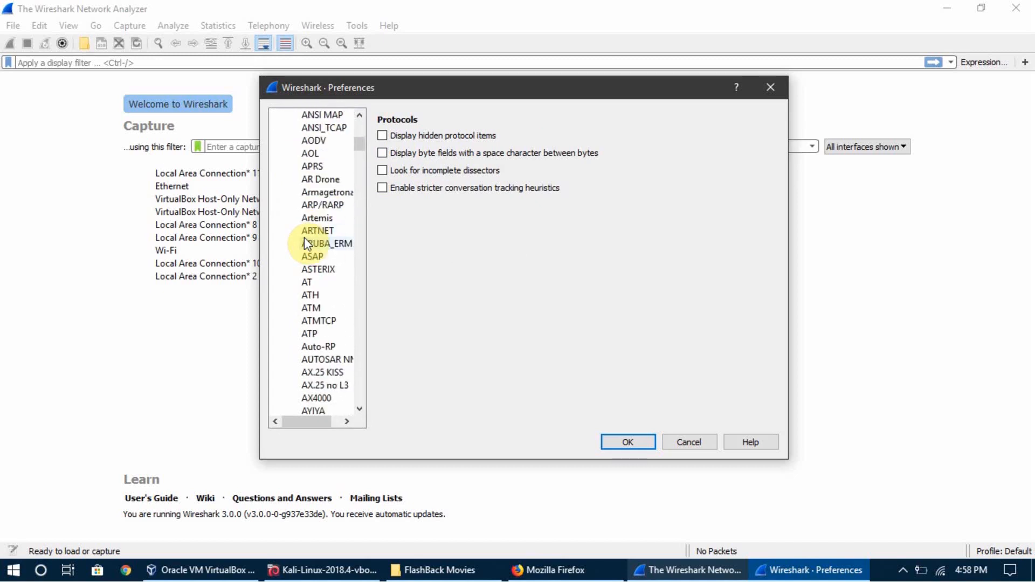
pyautogui.scroll(1, 304, 238)
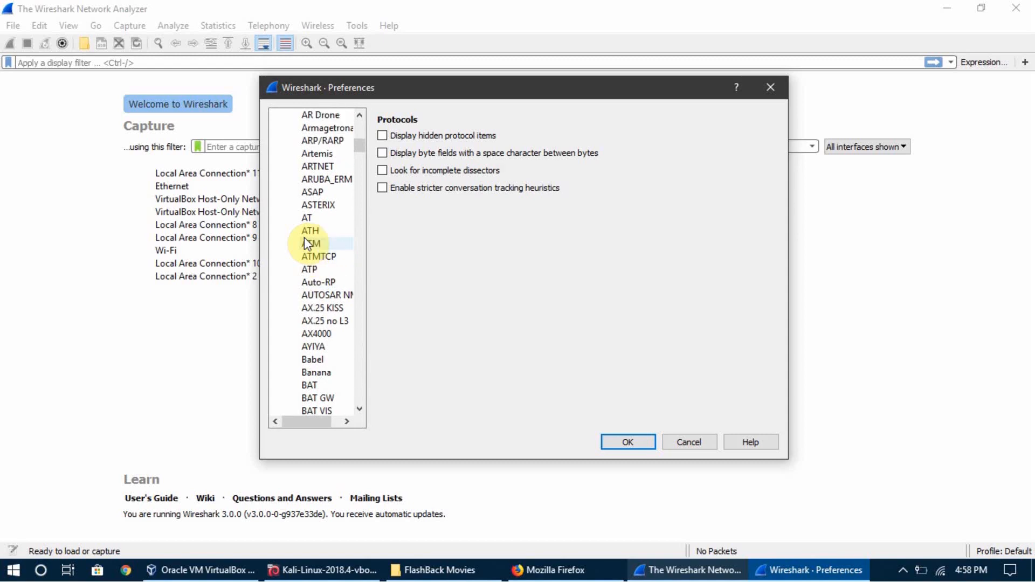
pyautogui.click(324, 140)
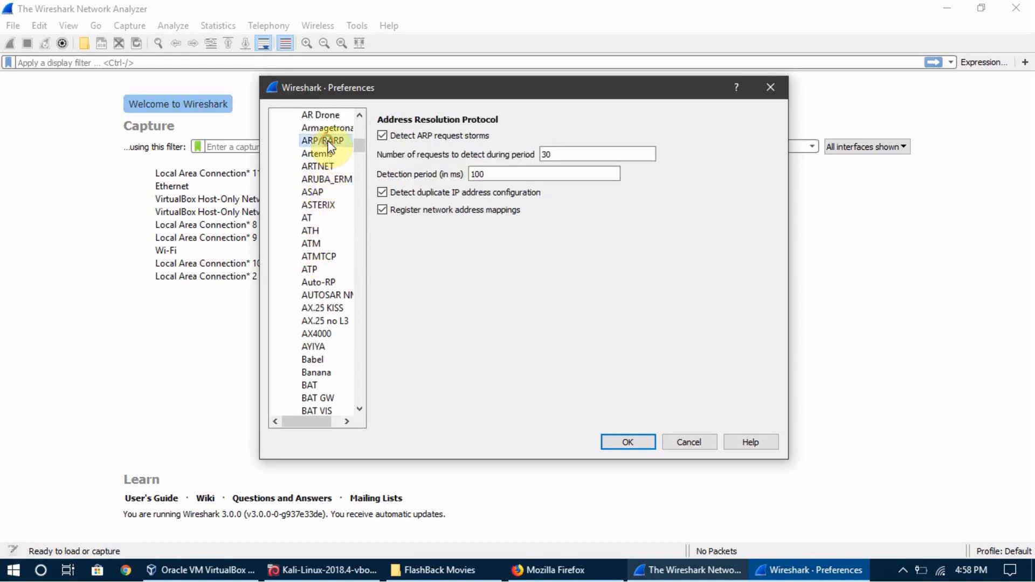
pyautogui.click(428, 138)
pyautogui.click(384, 139)
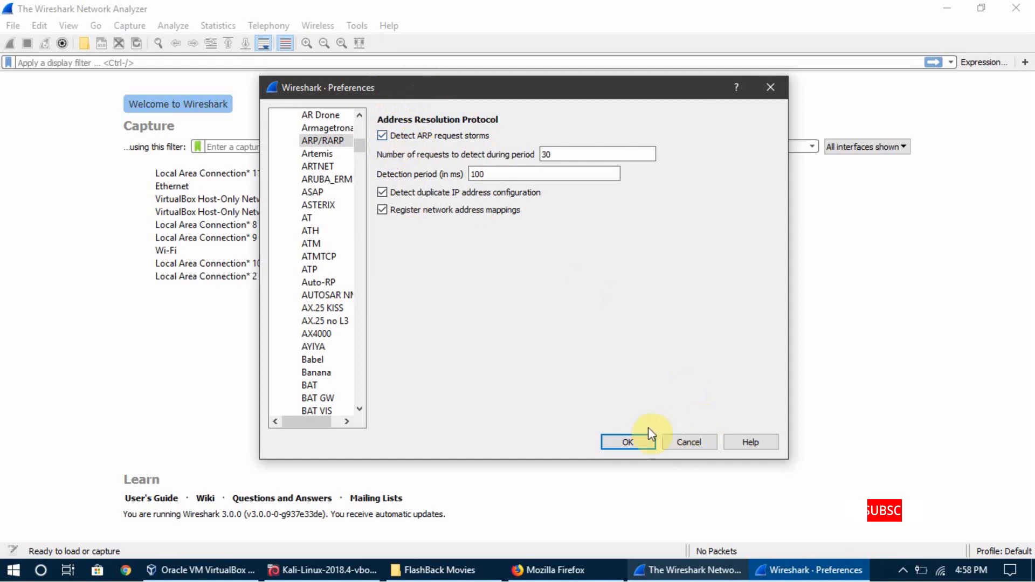
pyautogui.click(625, 439)
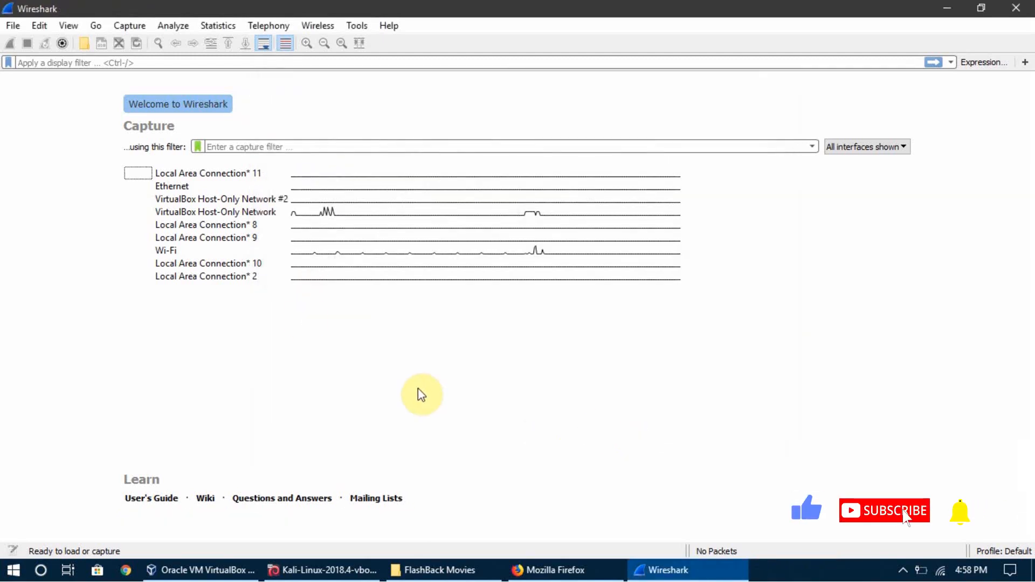
# Start a live packet capture on the Wi-Fi interface.
pyautogui.click(208, 252)
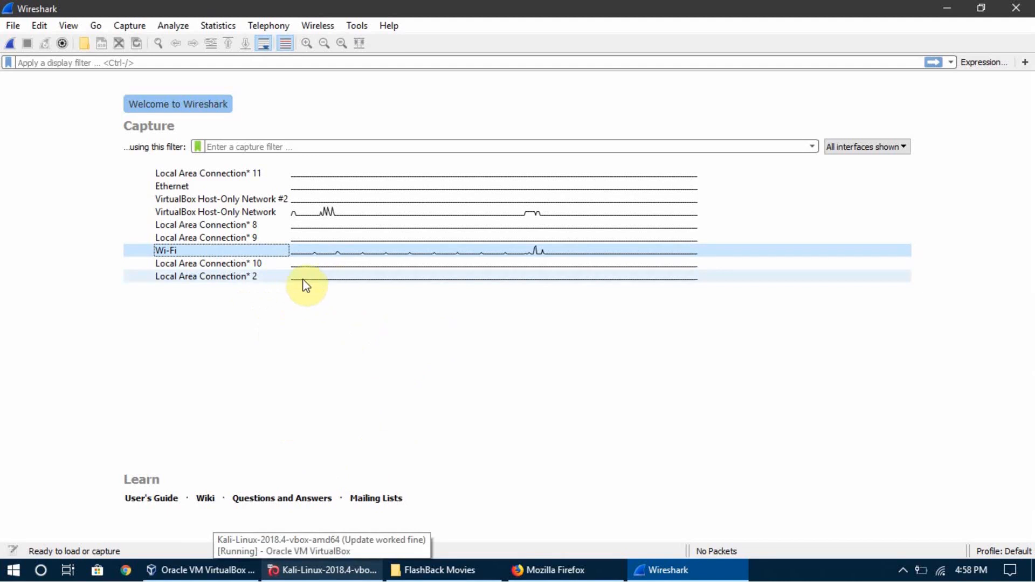
pyautogui.click(11, 44)
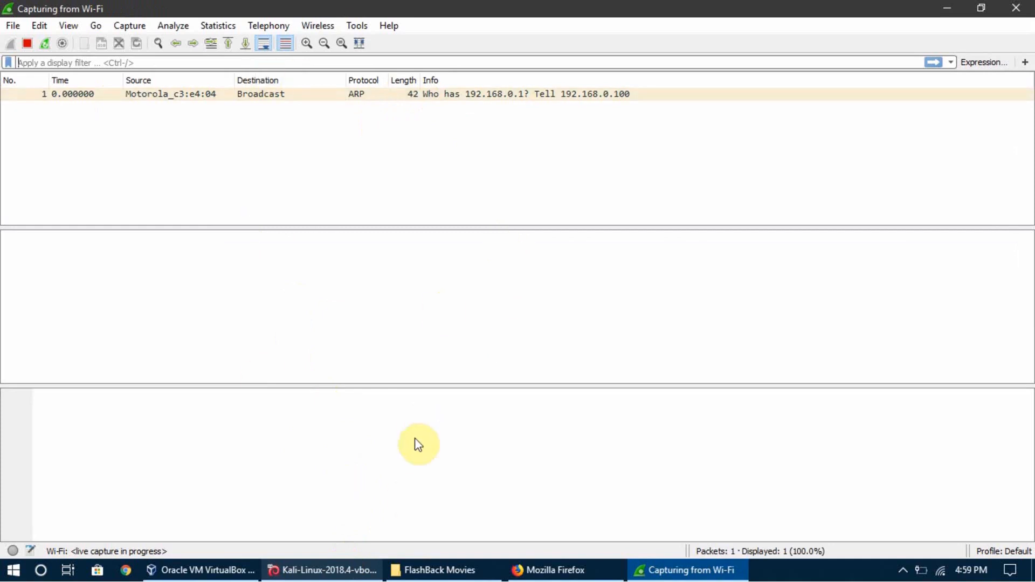
# Switch to the Kali virtual machine, scan the network with "netdiscover -i wlan0 -r 192.168.0.1./24", and exit netdiscover once the scan finishes.
pyautogui.click(360, 571)
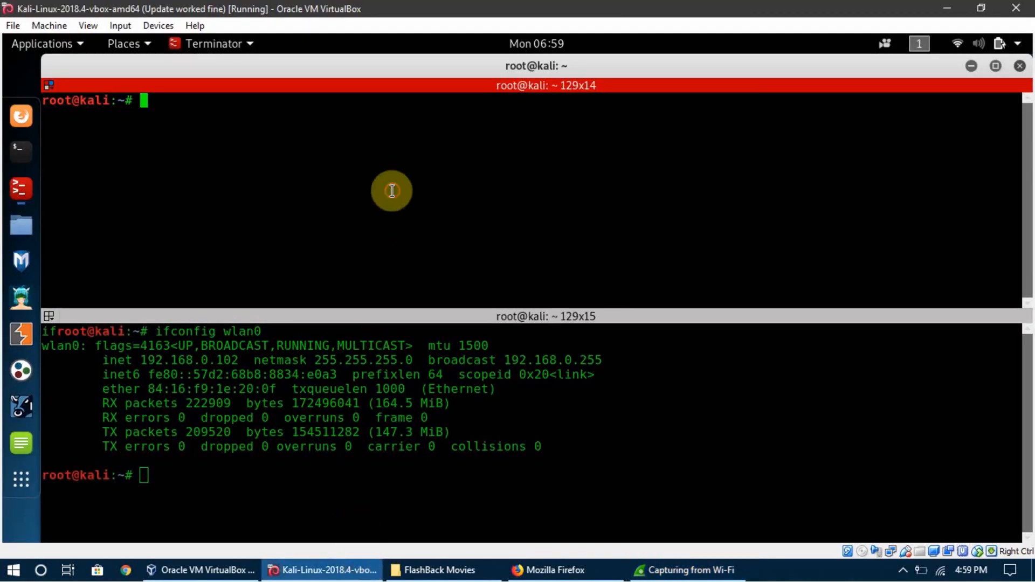
pyautogui.write('netdiscove')
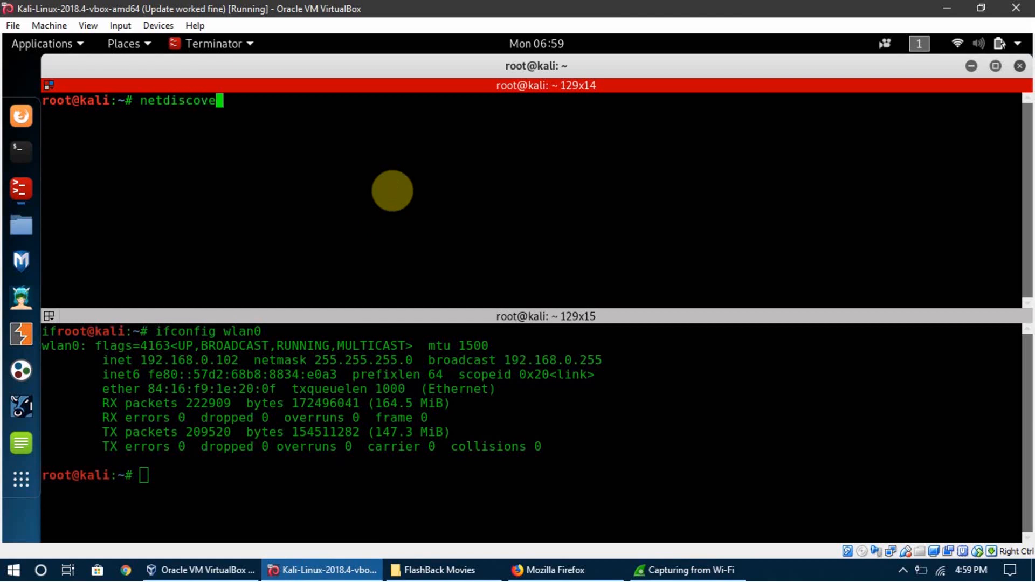
pyautogui.write('r -i wlan0 -r 192.168.')
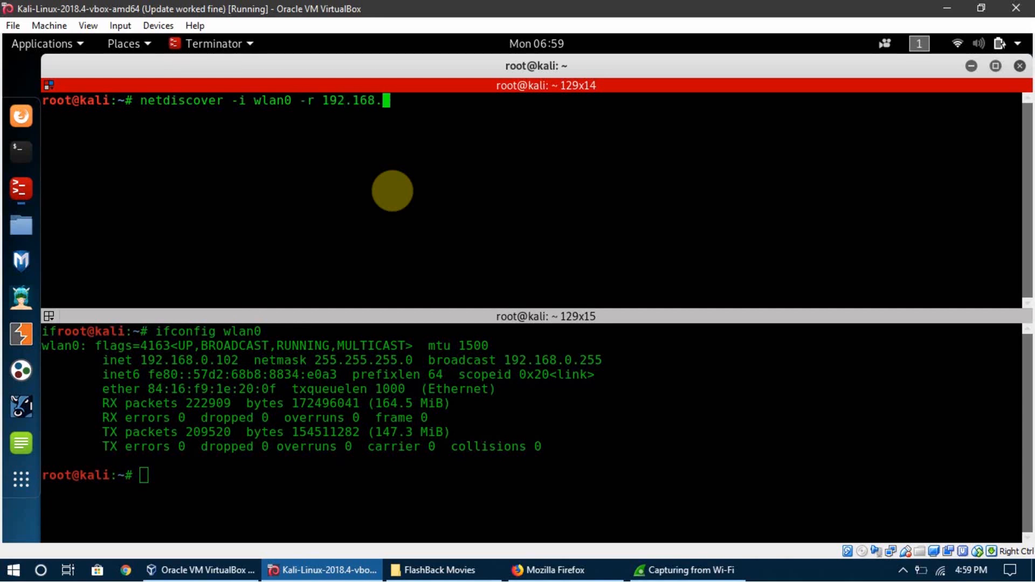
pyautogui.write('0.1./24')
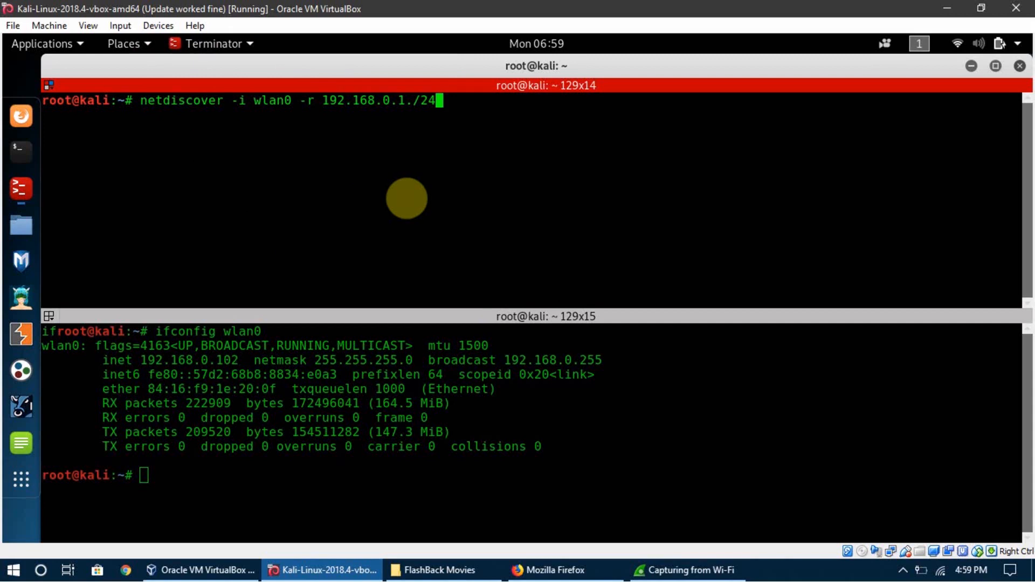
pyautogui.press('Return')
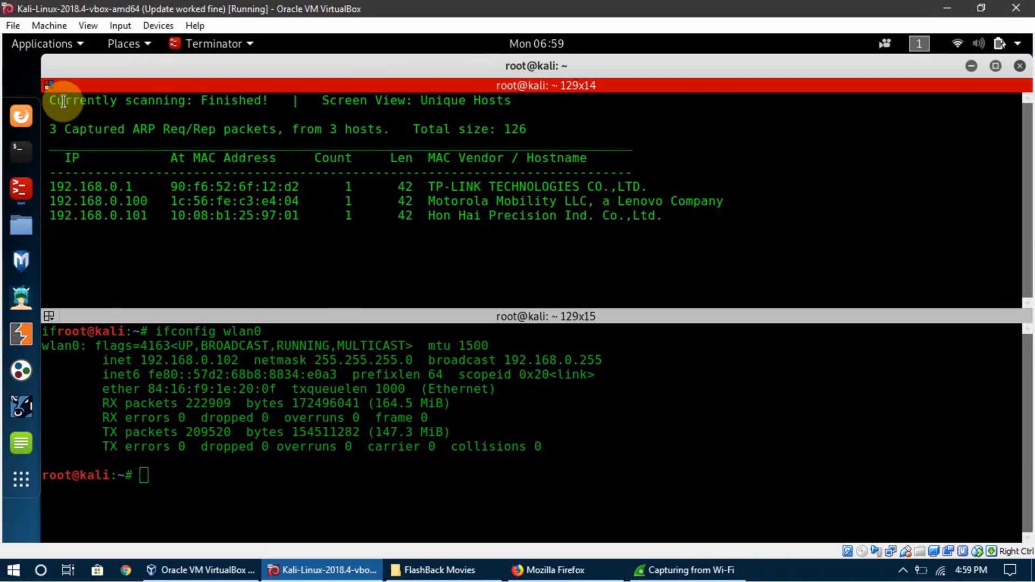
pyautogui.moveTo(157, 110); pyautogui.dragTo(238, 101)
pyautogui.click(238, 101)
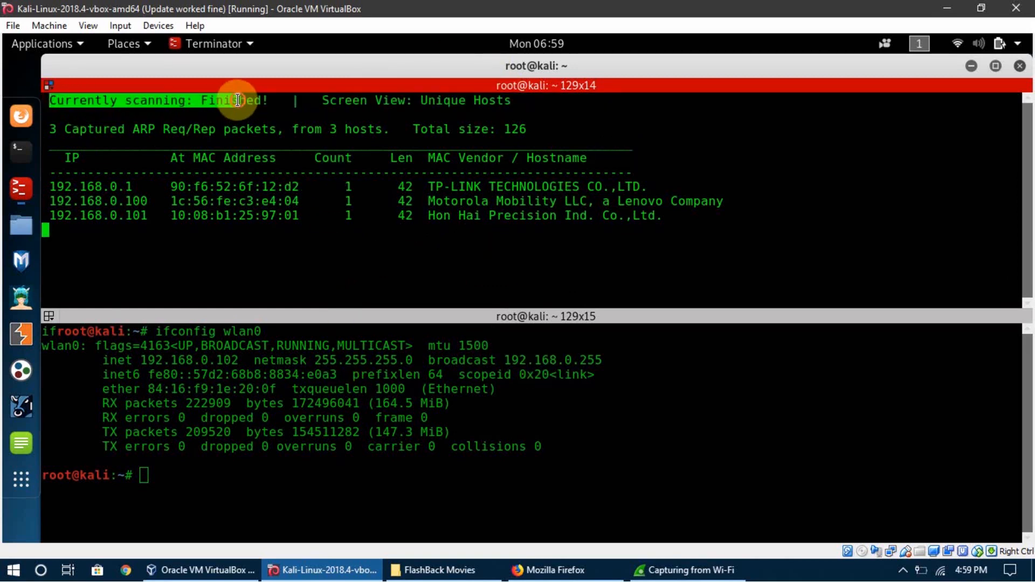
pyautogui.click(313, 230)
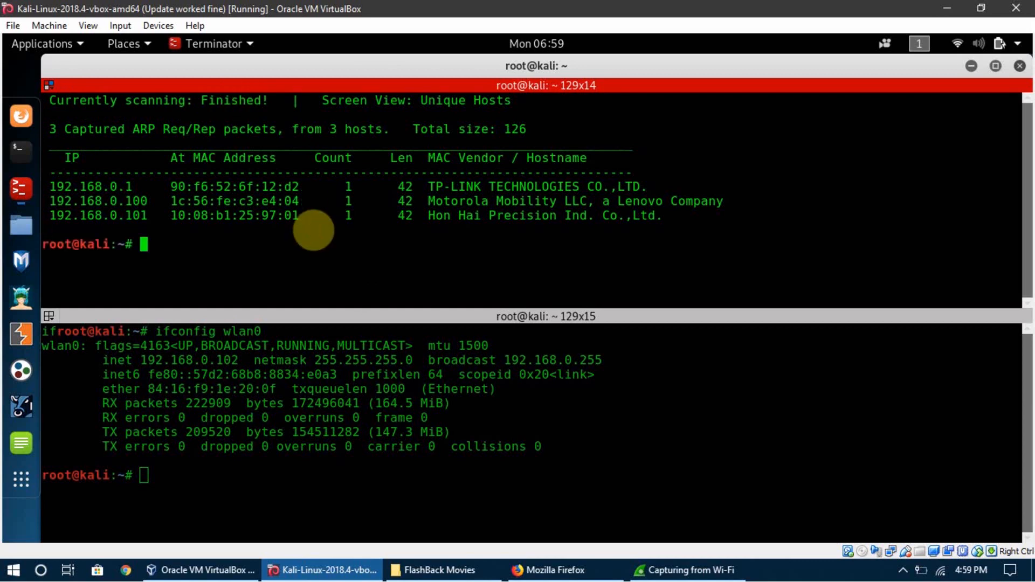
# Switch to Wireshark and stop the running Wi-Fi capture.
pyautogui.click(688, 570)
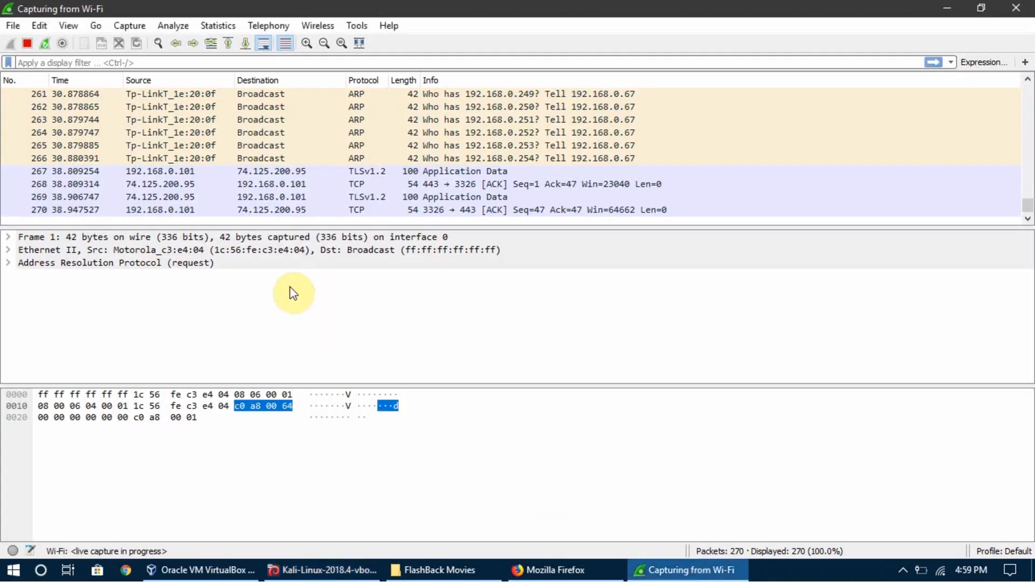
pyautogui.click(27, 44)
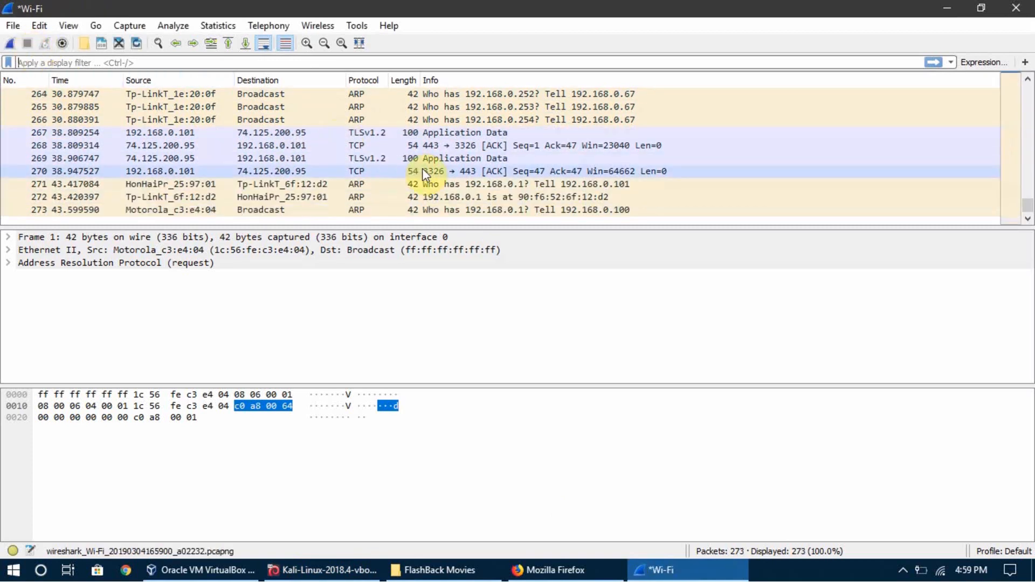
# Examine the source, destination and queried IP addresses of the captured ARP packets, and compare them with the netdiscover host list in Kali.
pyautogui.scroll(5, 422, 168)
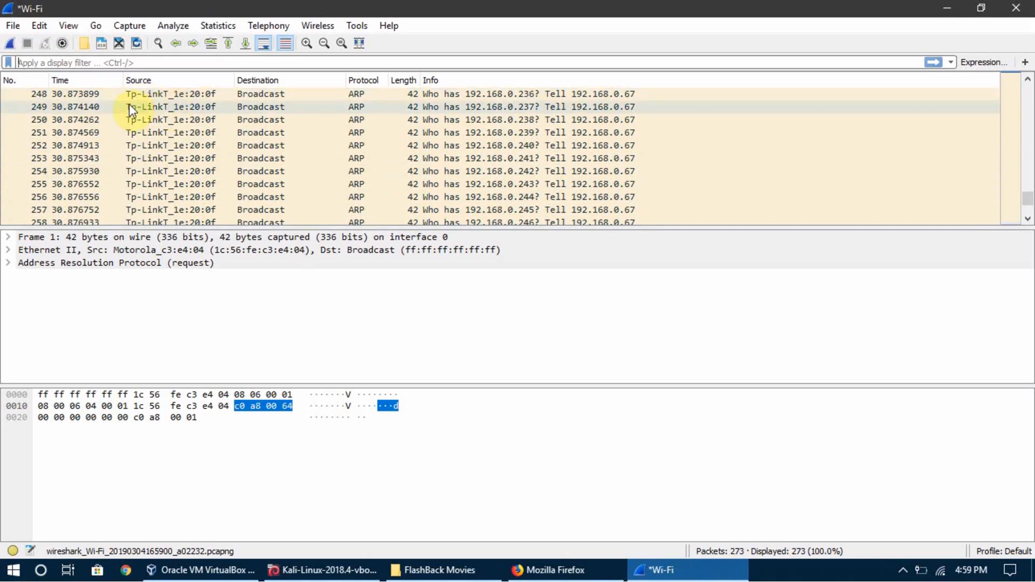
pyautogui.scroll(6, 305, 169)
pyautogui.scroll(3, 305, 169)
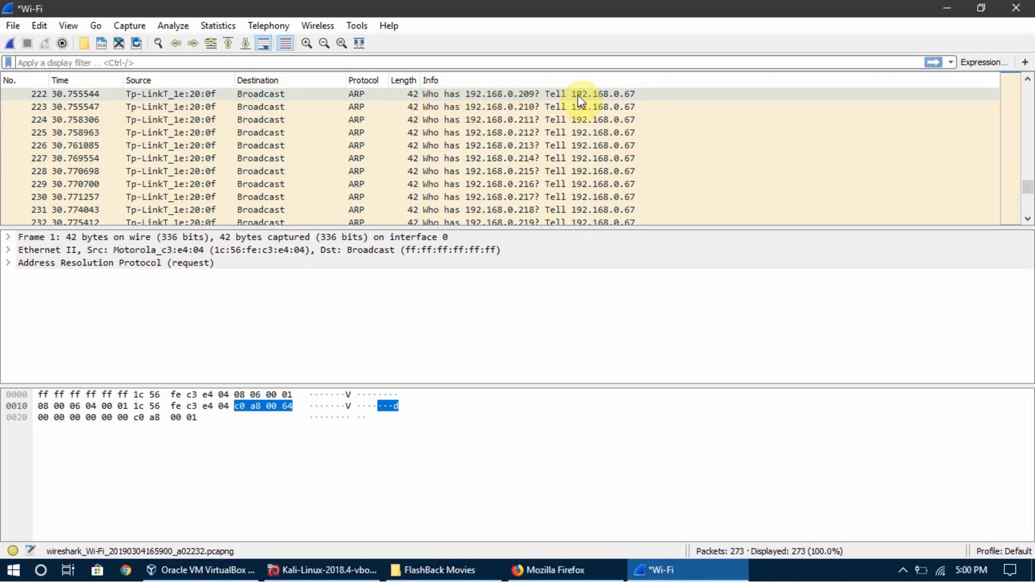
pyautogui.click(628, 100)
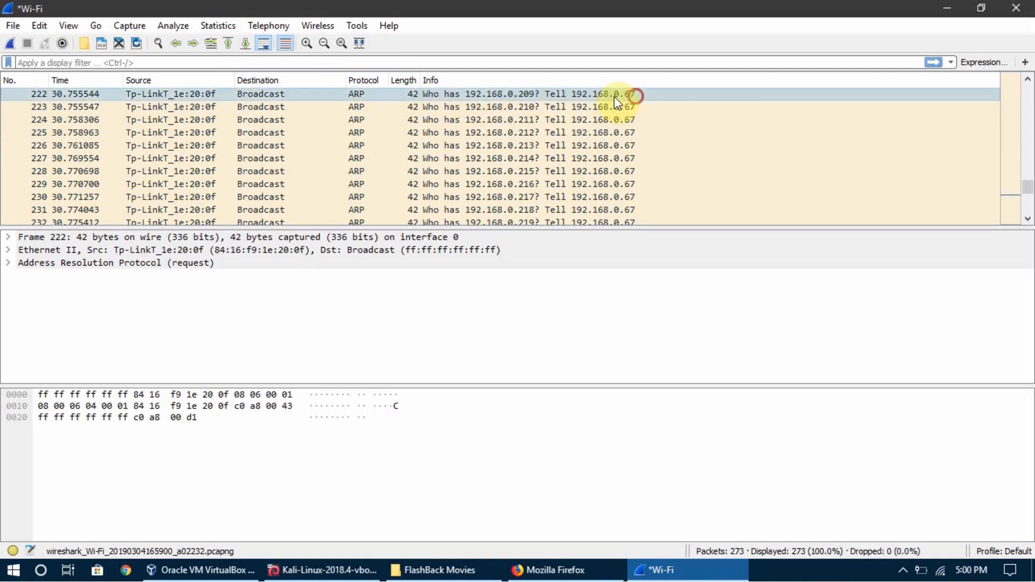
pyautogui.click(476, 106)
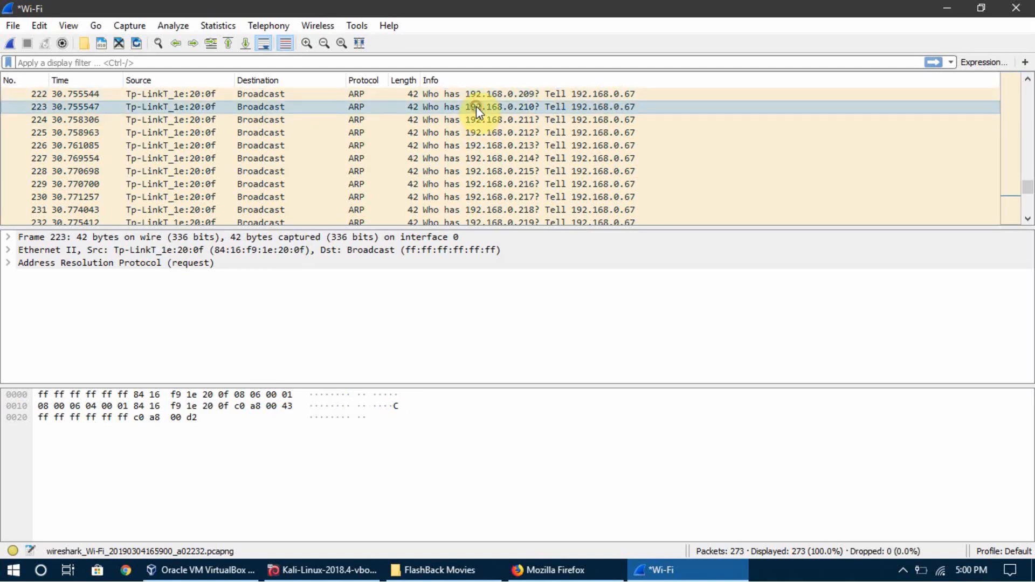
pyautogui.click(527, 122)
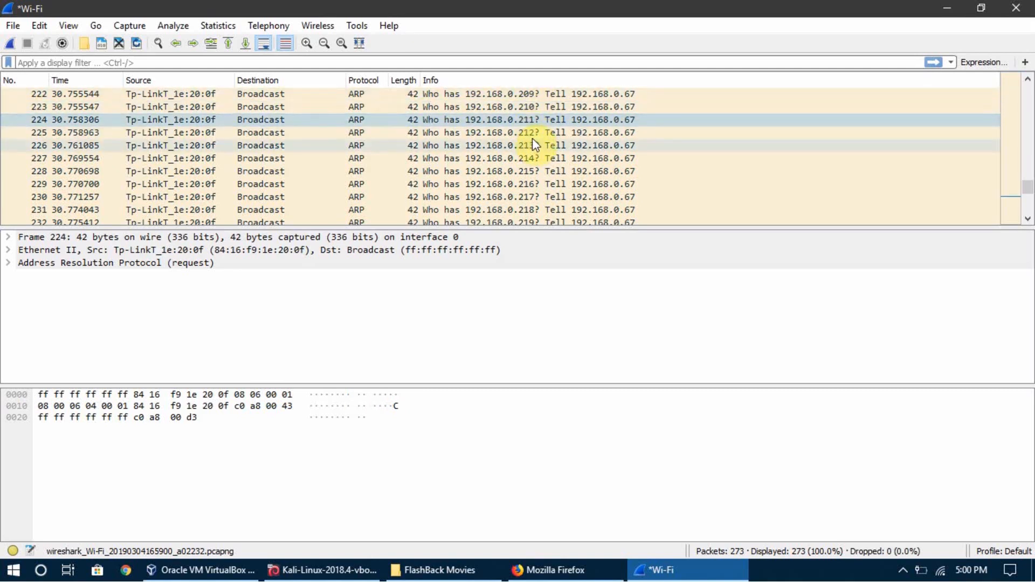
pyautogui.click(531, 133)
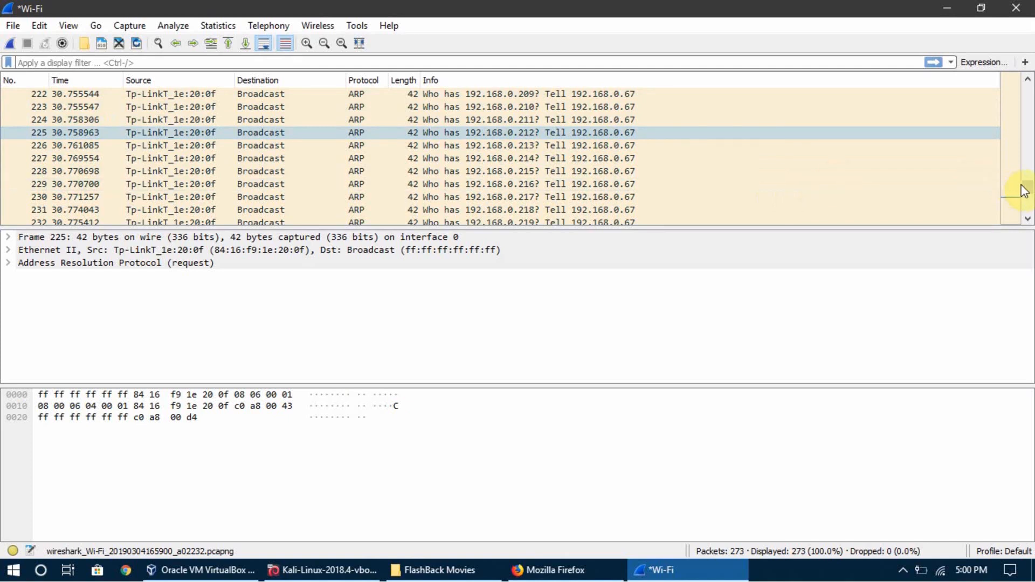
pyautogui.moveTo(1027, 186); pyautogui.dragTo(1025, 116)
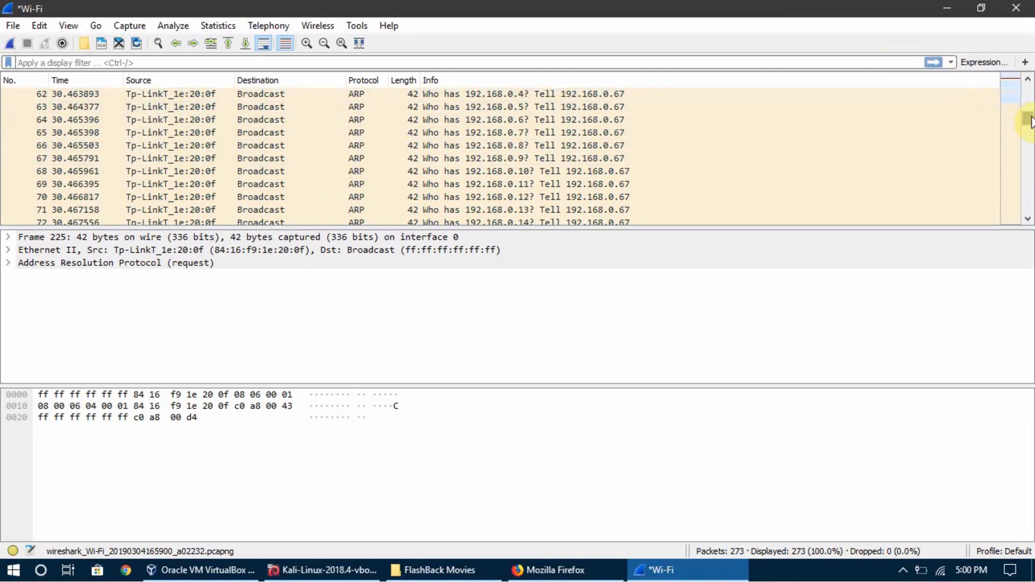
pyautogui.moveTo(1029, 119); pyautogui.dragTo(1029, 160)
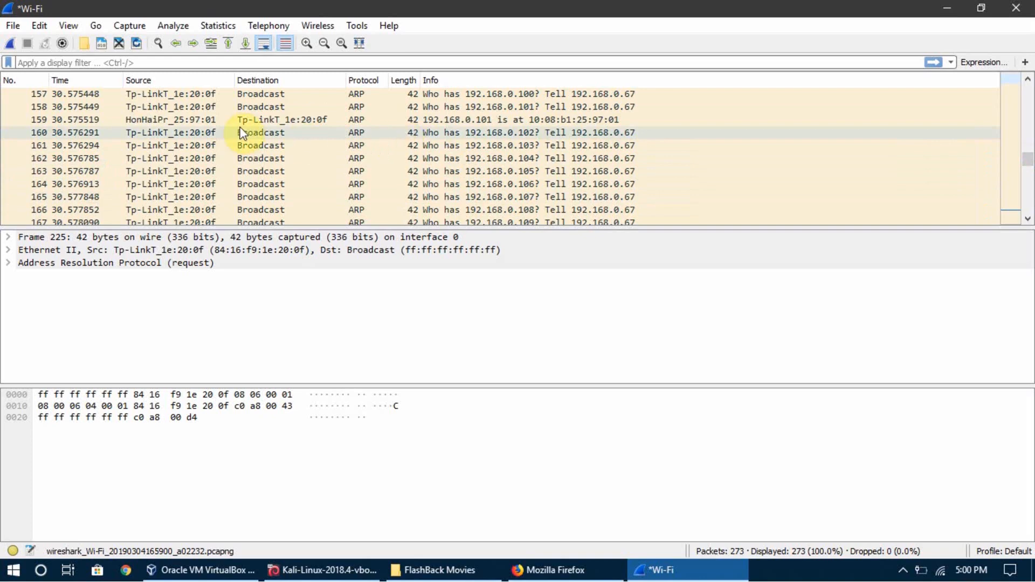
pyautogui.click(331, 572)
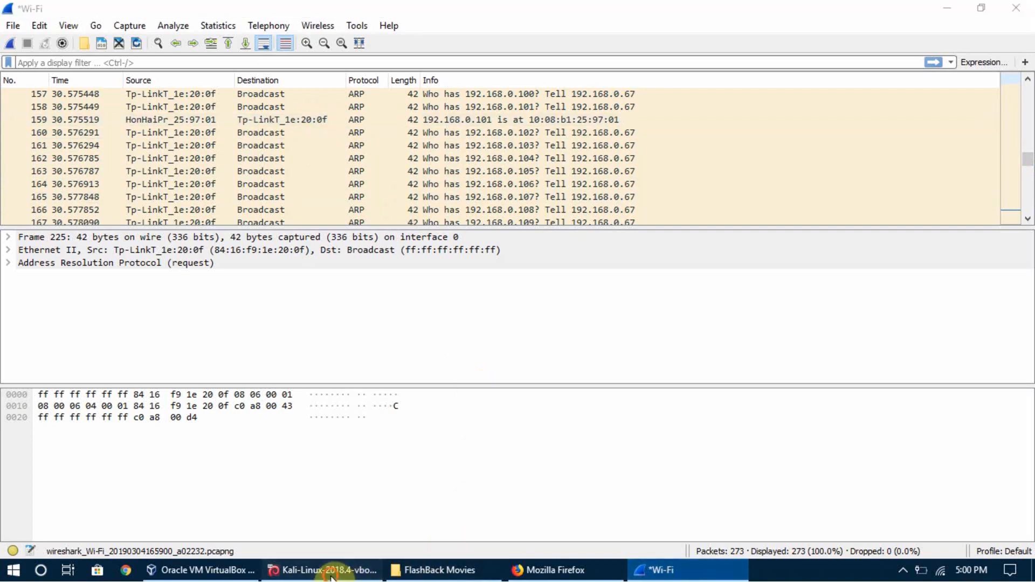
pyautogui.click(678, 577)
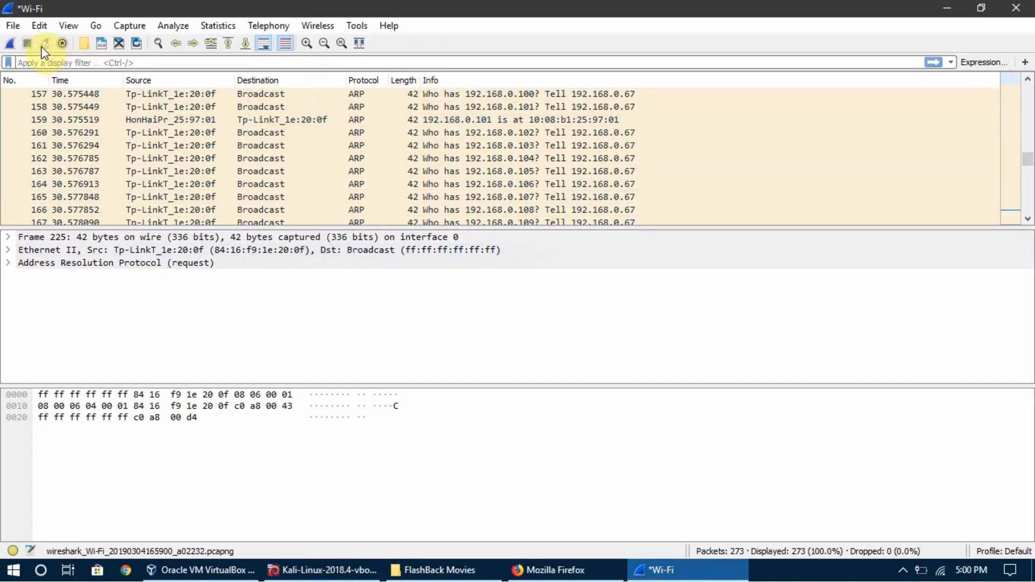
# Open the capture's Expert Information and expand the ARP packet storm note to list its flagged packets.
pyautogui.click(174, 26)
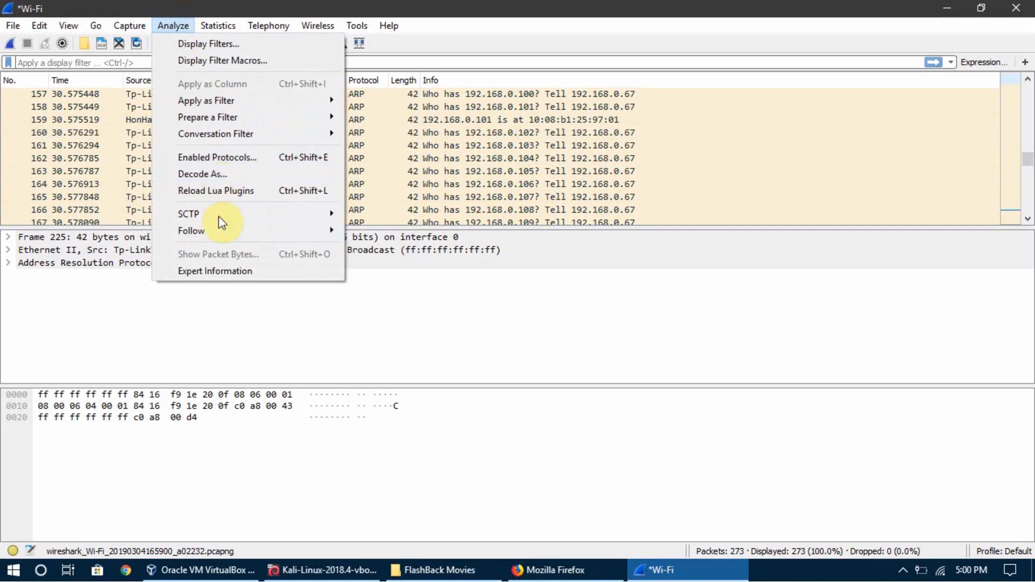
pyautogui.click(214, 271)
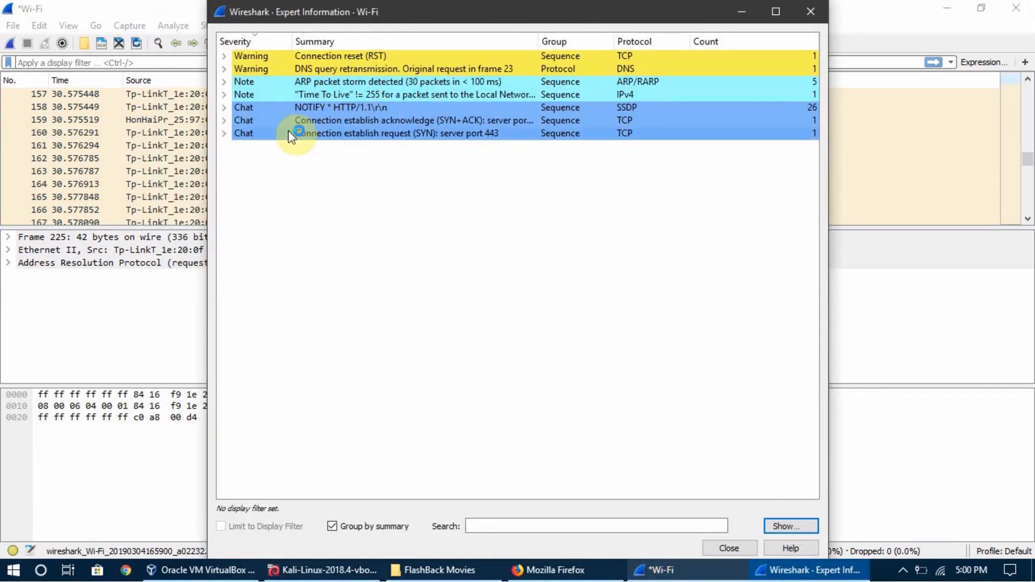
pyautogui.click(224, 82)
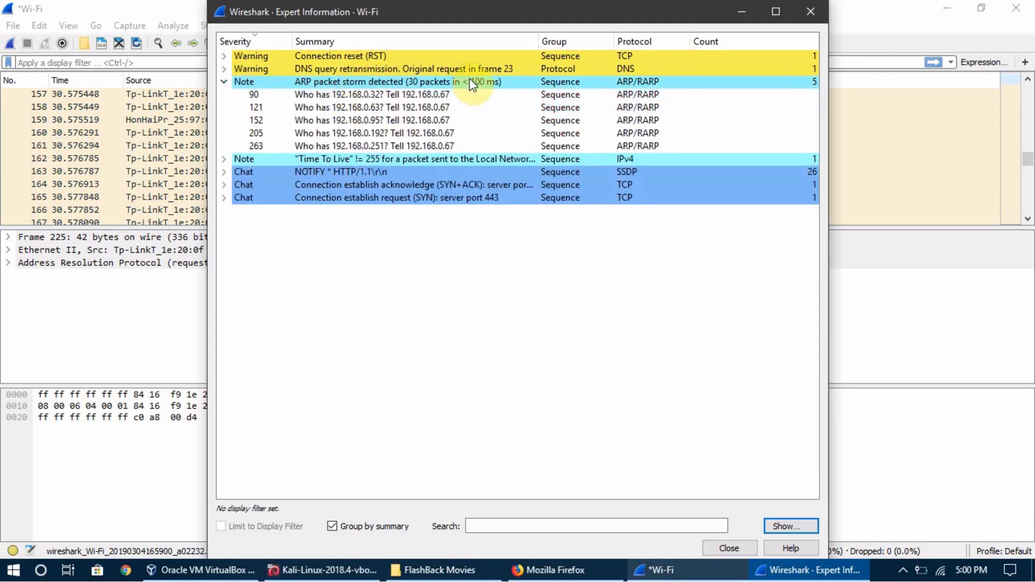
pyautogui.click(408, 84)
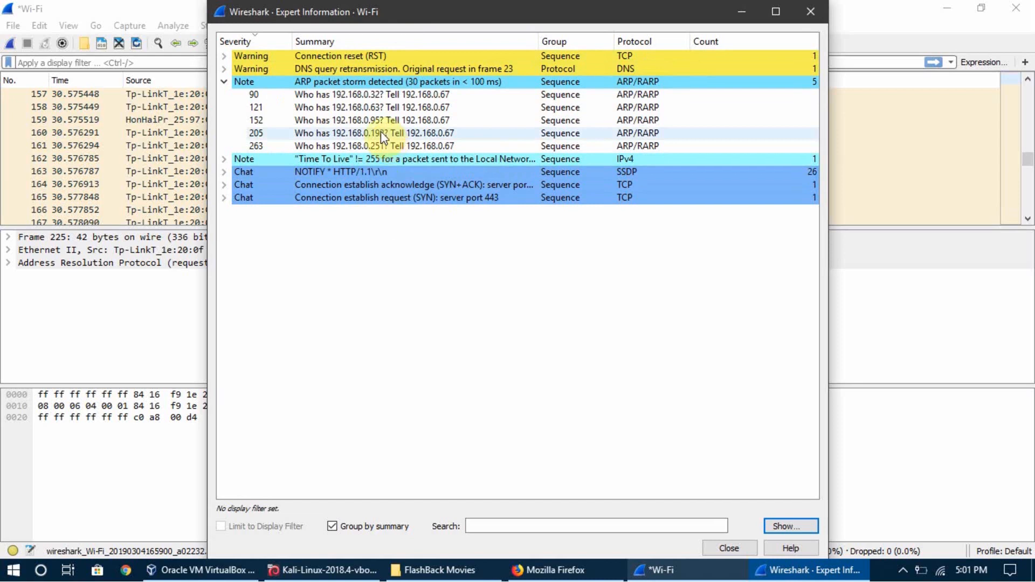
# Inspect flagged ARP storm packets 90 and 263 in the capture, and close the Expert Information.
pyautogui.click(373, 94)
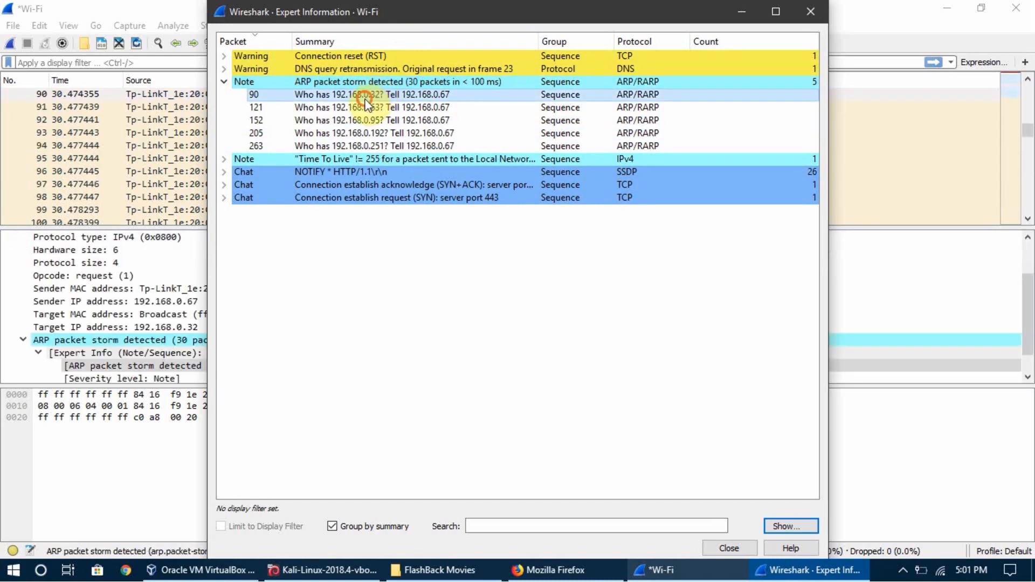
pyautogui.click(351, 145)
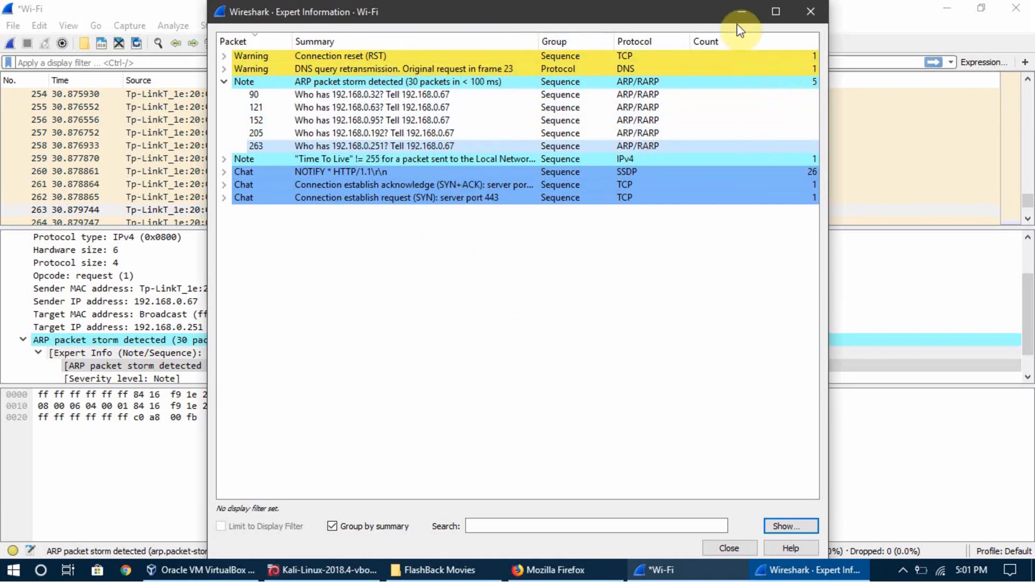
pyautogui.click(810, 12)
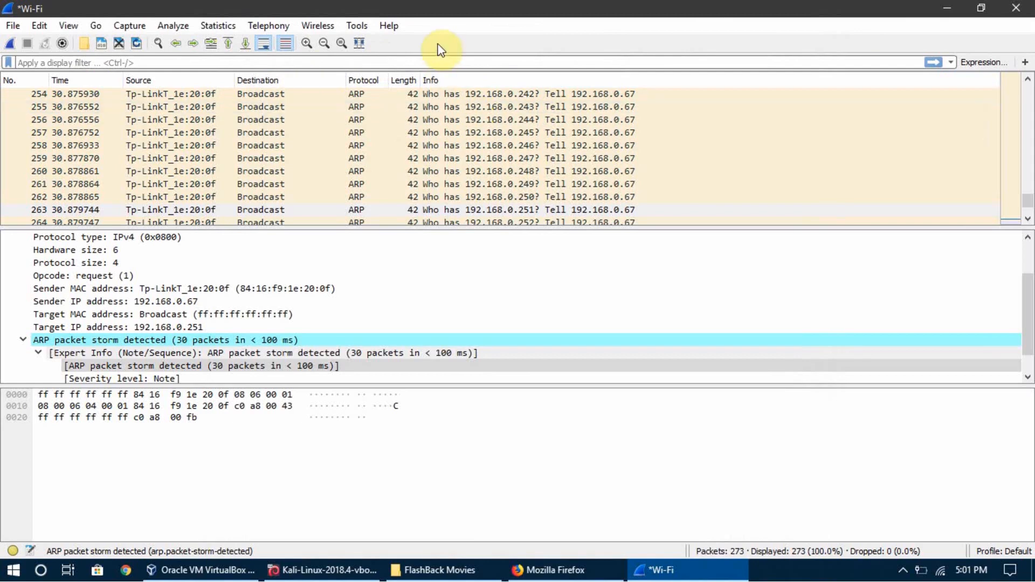
# Switch to the Kali virtual machine's terminal.
pyautogui.click(353, 575)
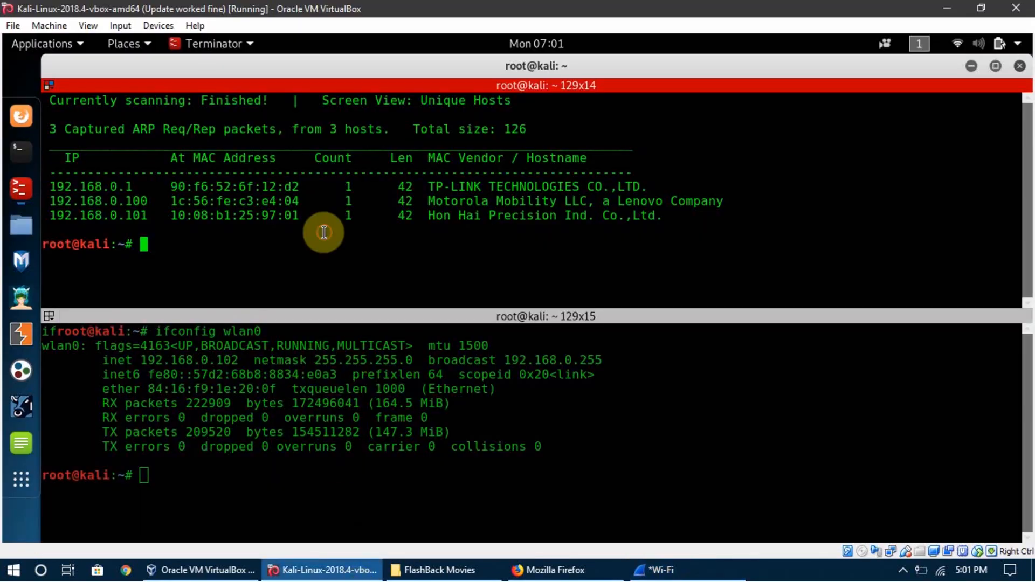
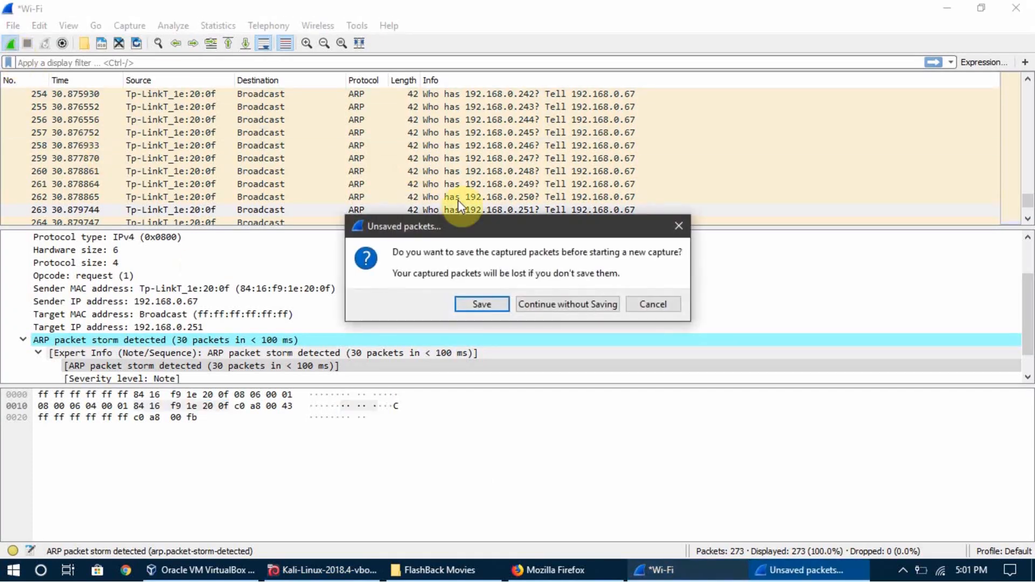
# Start a new Wi-Fi capture, discarding the previously captured packets without saving them.
pyautogui.click(544, 305)
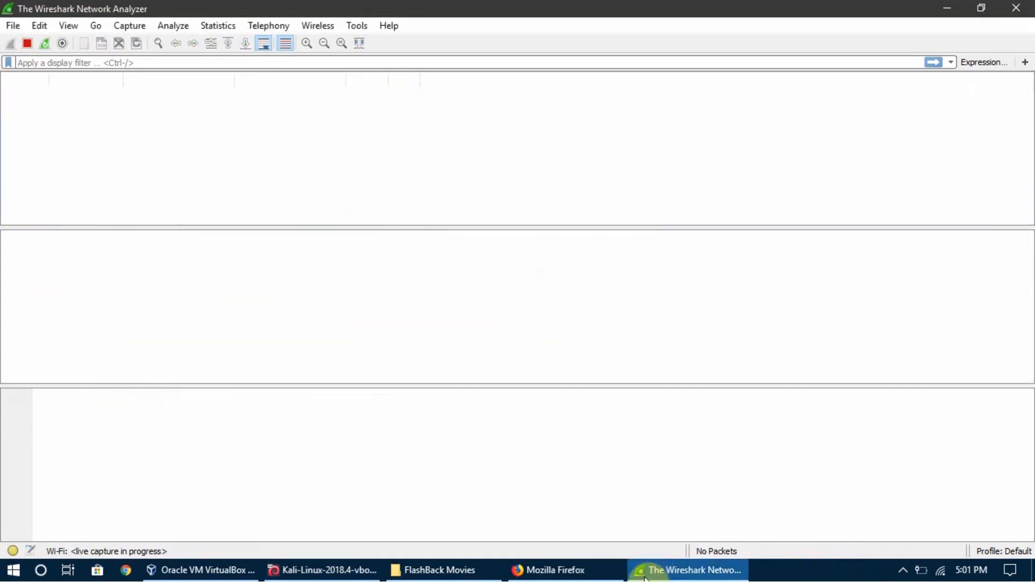
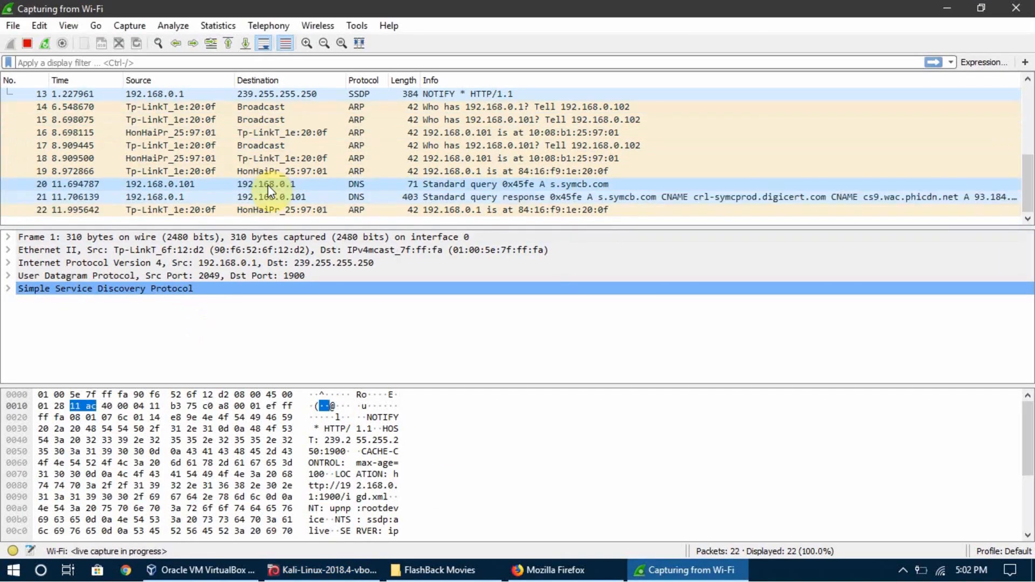
# Stop the running Wi-Fi capture and enlarge the packet list so more captured packets are shown.
pyautogui.click(27, 44)
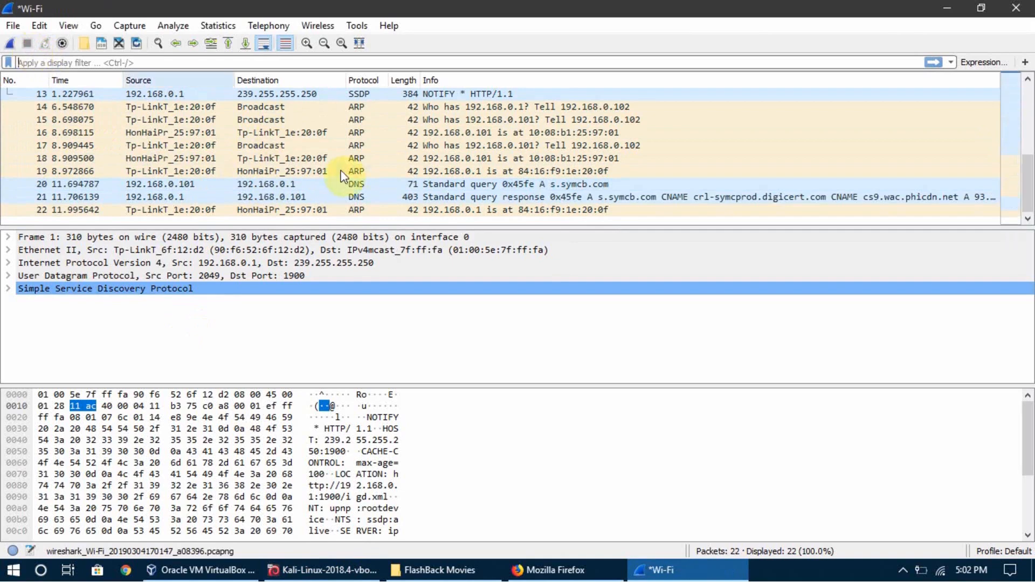
pyautogui.moveTo(457, 229); pyautogui.dragTo(457, 258)
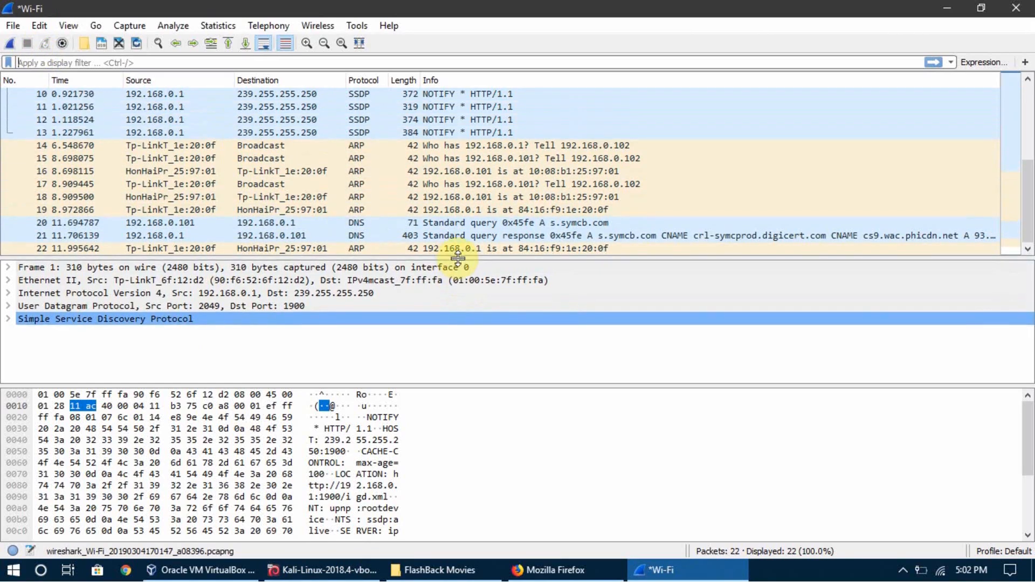
# Check the Expert Information for the stopped capture and expand the Chat severity group for the SSDP NOTIFY packets.
pyautogui.click(173, 27)
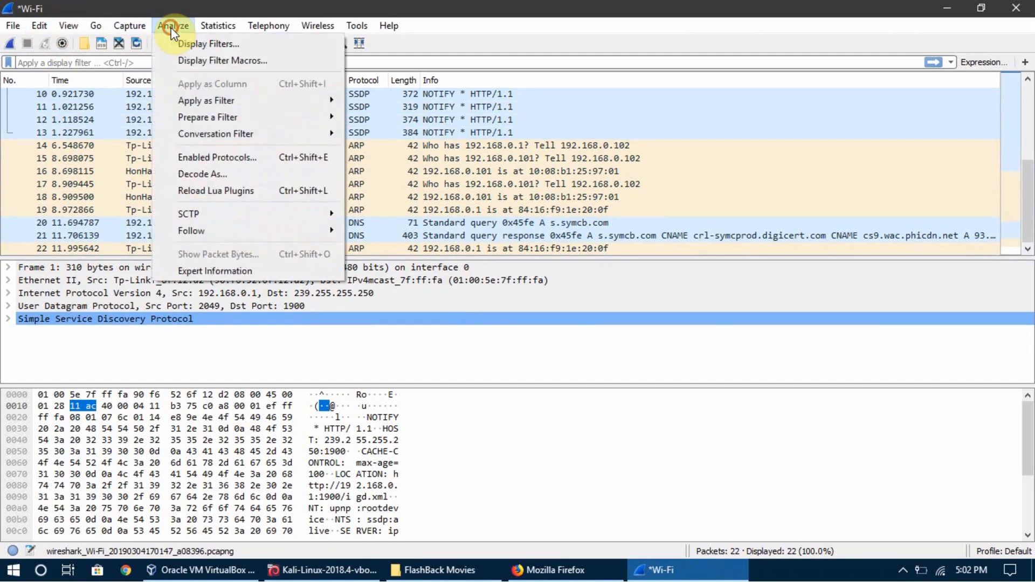
pyautogui.click(243, 277)
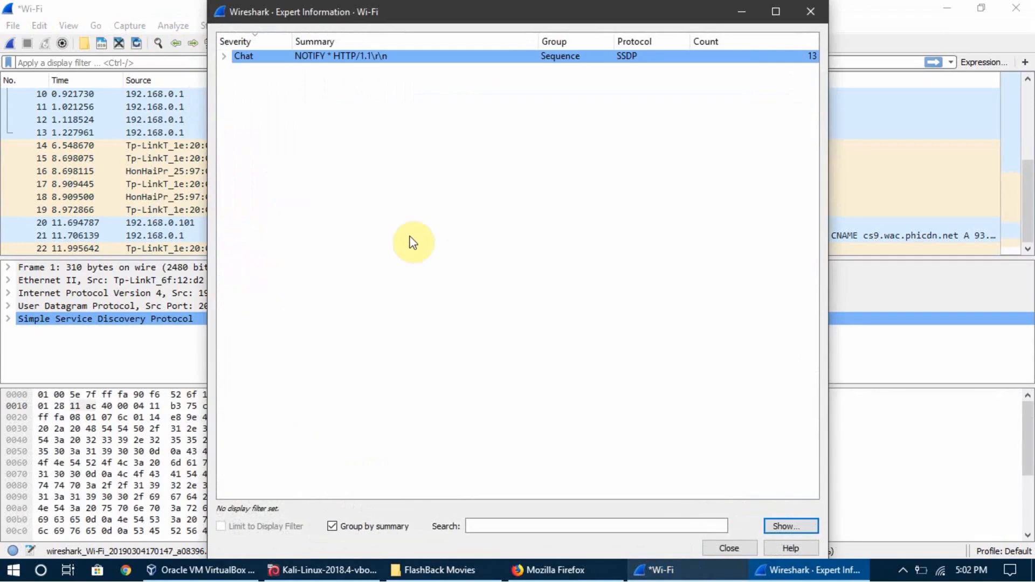
pyautogui.click(810, 11)
pyautogui.click(168, 25)
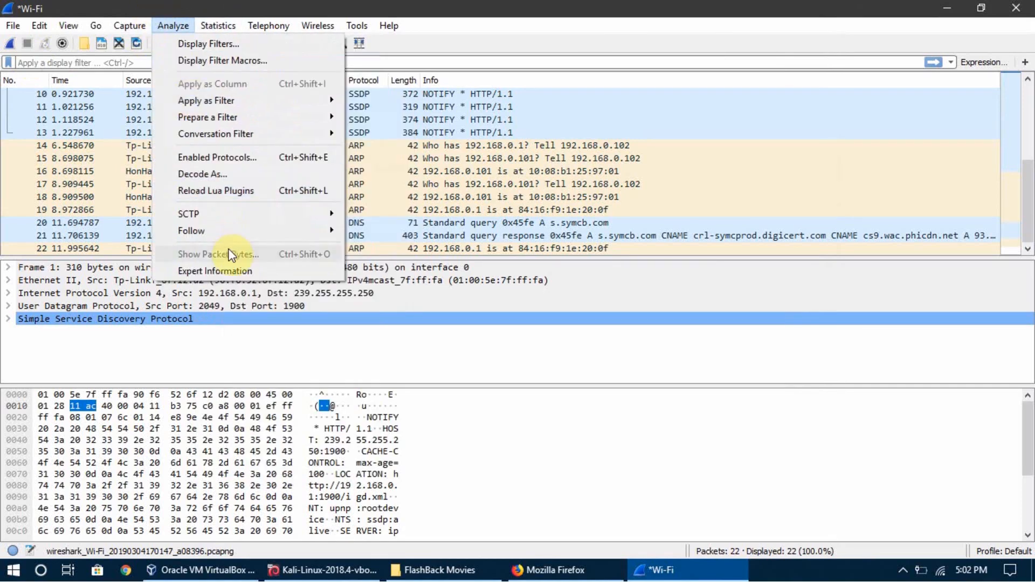
pyautogui.click(227, 270)
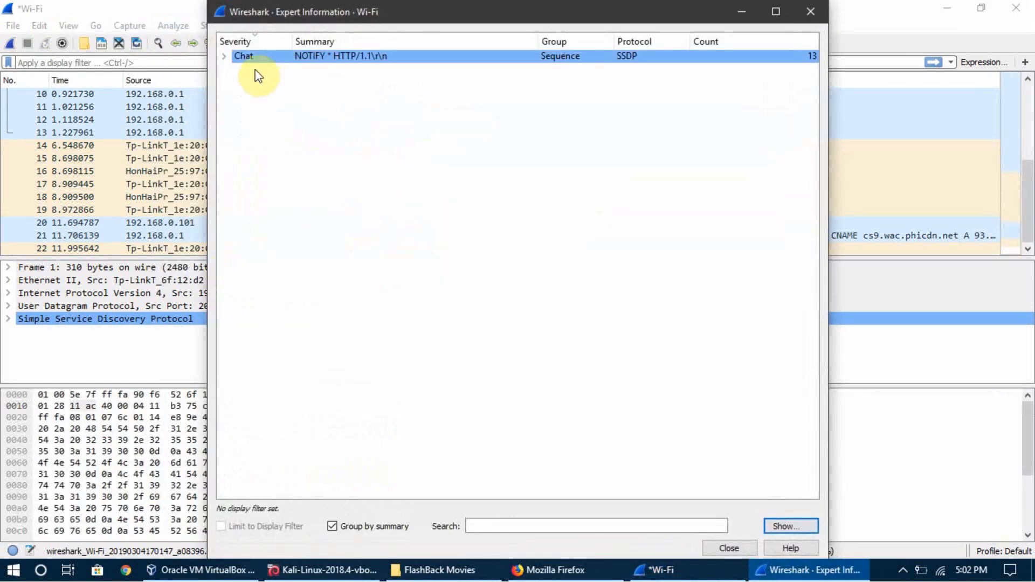
pyautogui.click(224, 56)
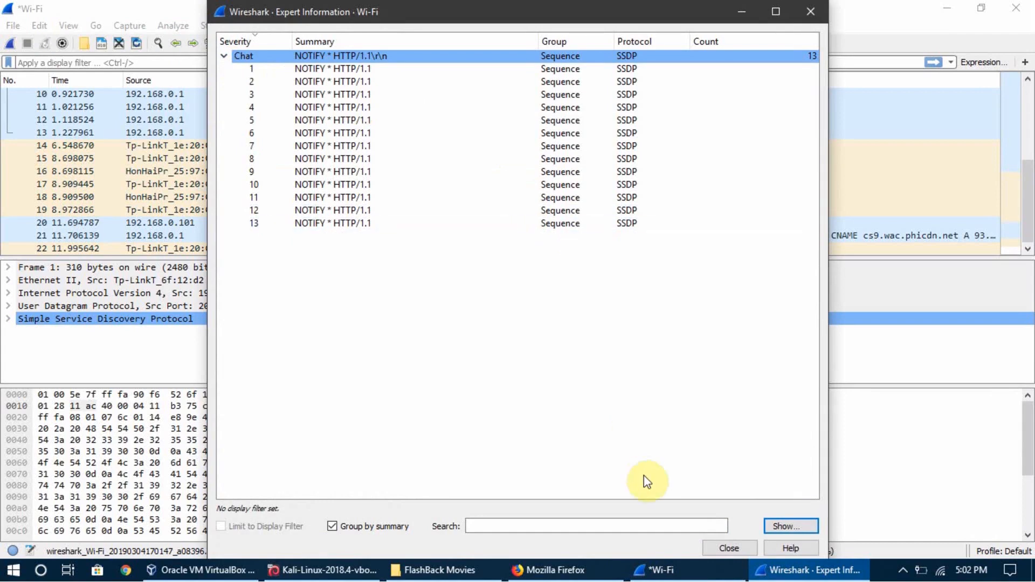
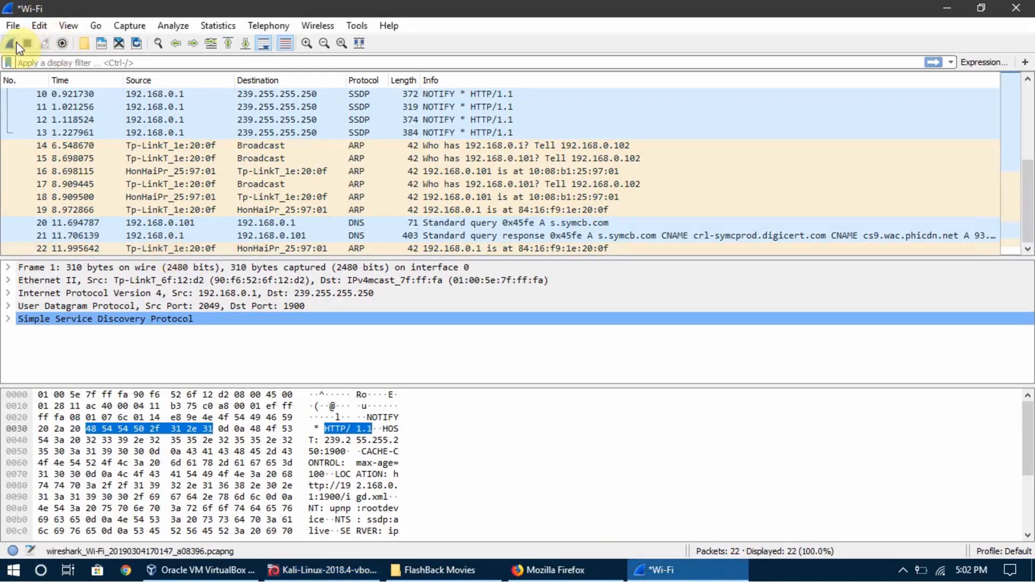
# Start a new packet capture on the Wi-Fi interface in place of the stopped one.
pyautogui.click(13, 43)
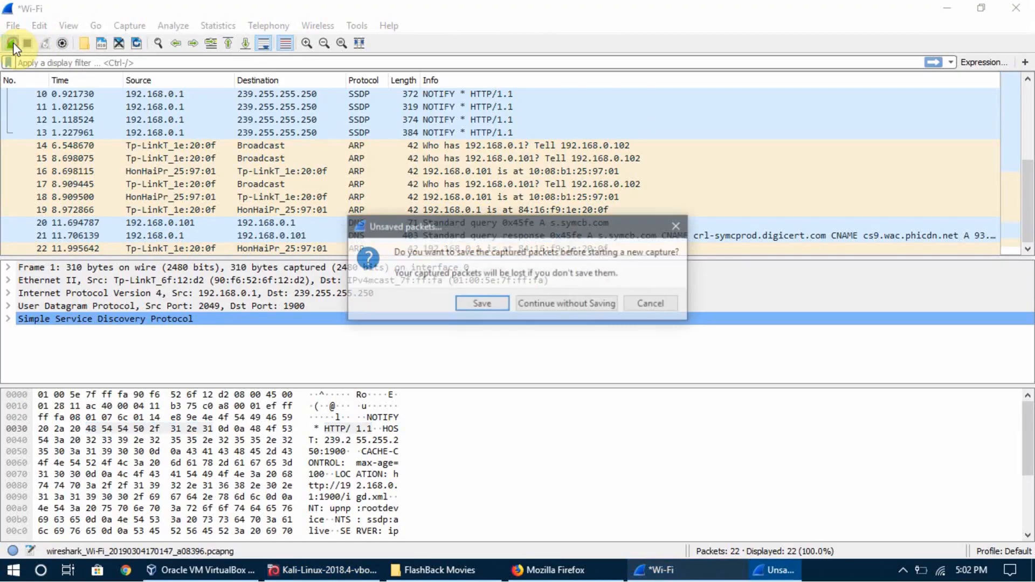
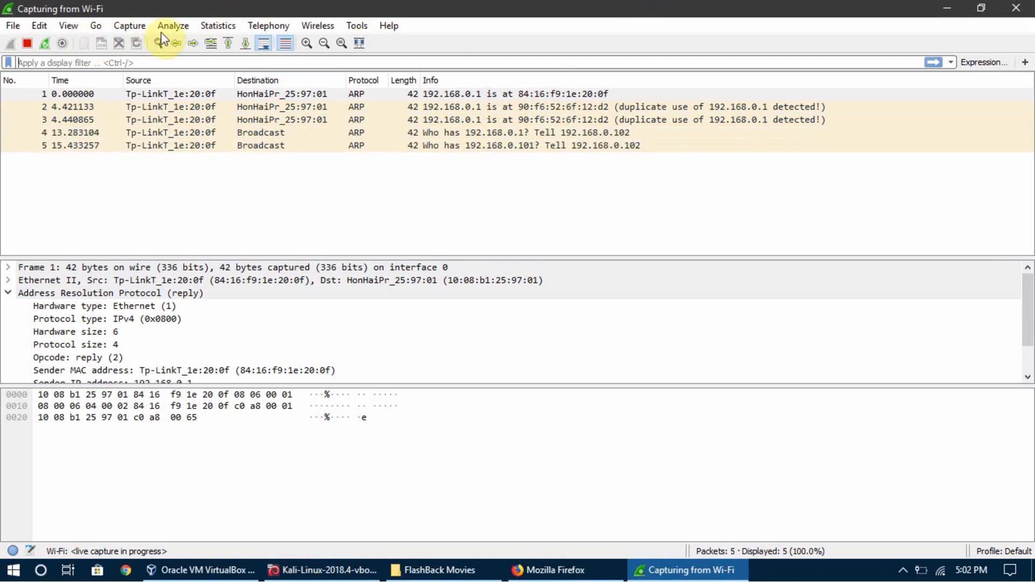
# Open Expert Information for the running capture and inspect packets 2 and 3 under the duplicate IP address warning.
pyautogui.click(172, 24)
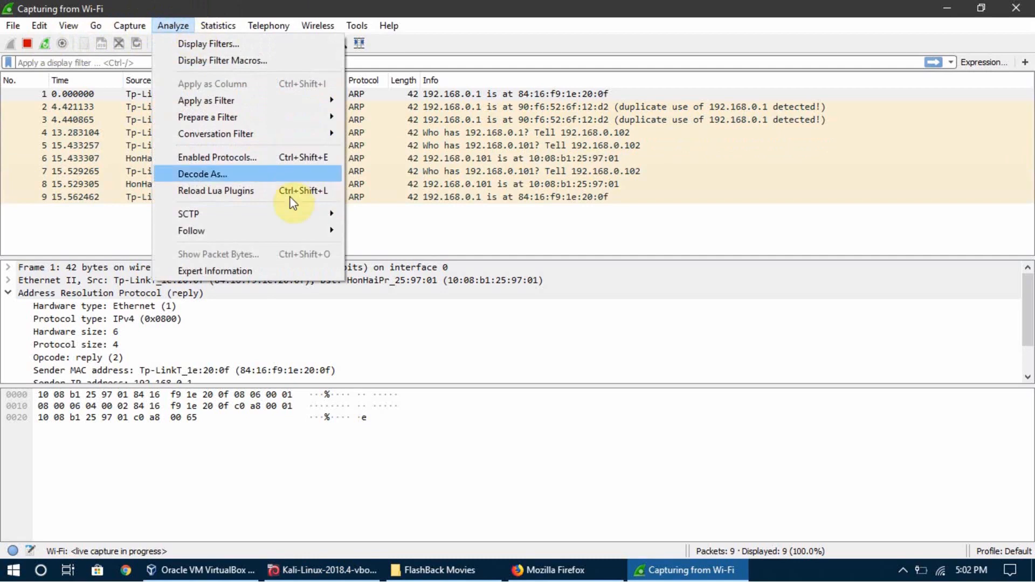
pyautogui.click(251, 271)
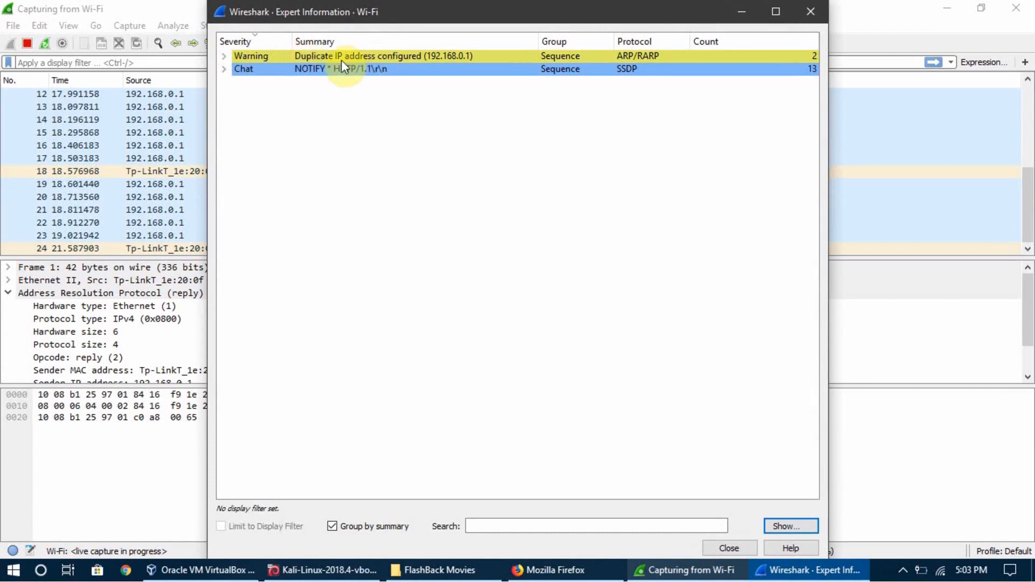
pyautogui.click(225, 56)
pyautogui.click(421, 69)
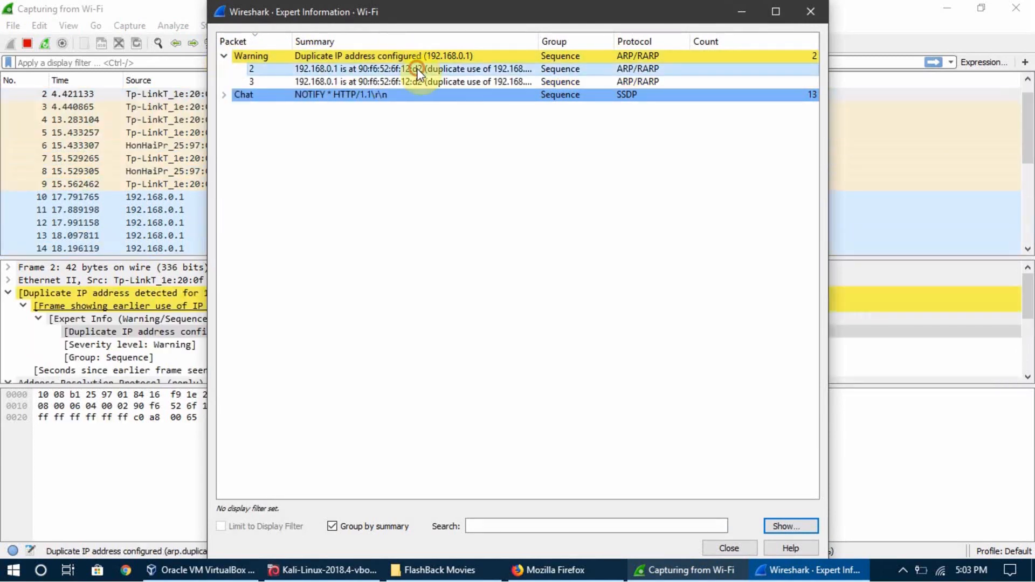
pyautogui.click(416, 81)
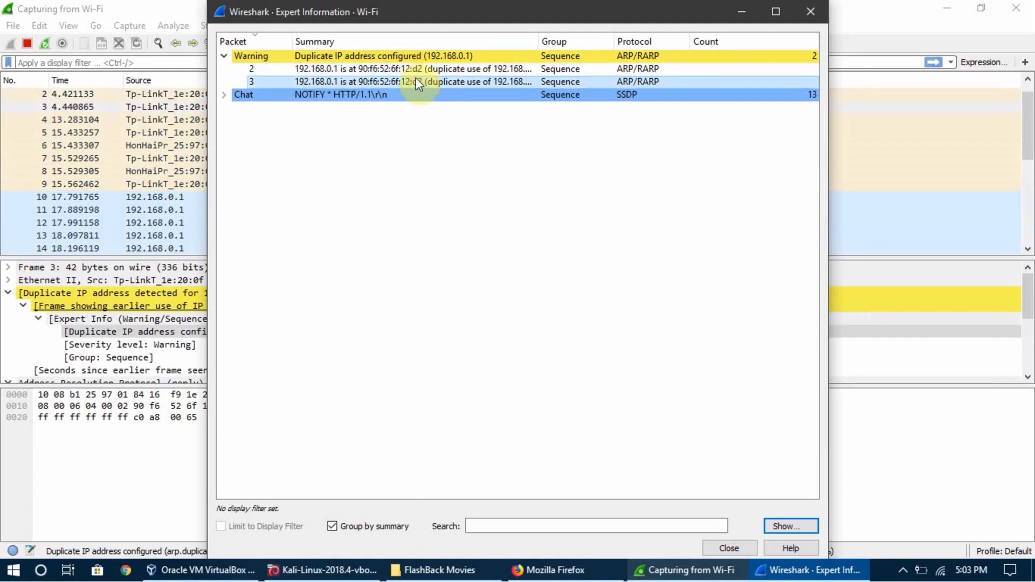
pyautogui.click(415, 73)
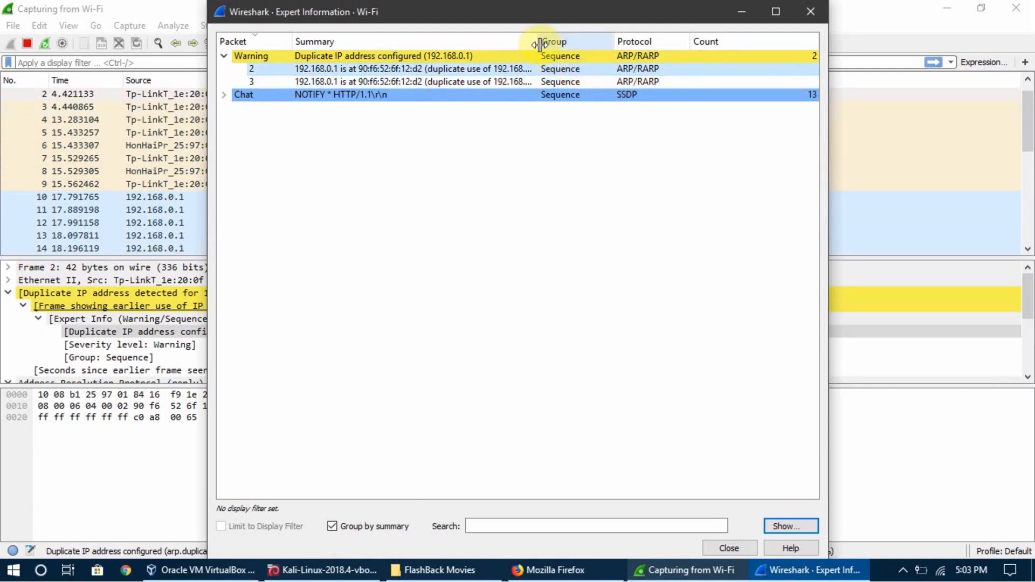
# Widen the Summary column, expand the duplicate IP address warning to read its full packet messages, and minimize Expert Information.
pyautogui.moveTo(539, 42); pyautogui.dragTo(637, 41)
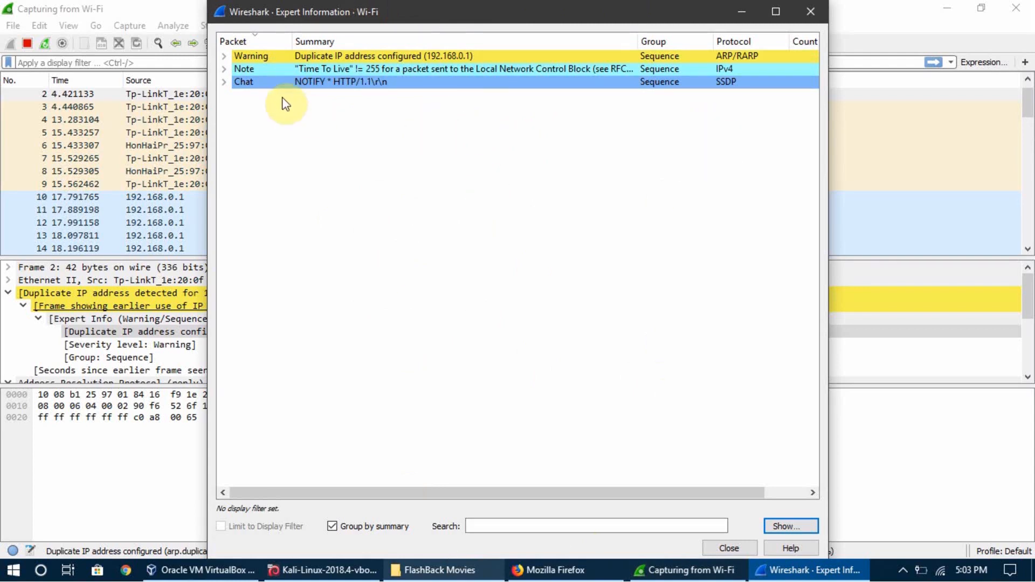
pyautogui.click(224, 57)
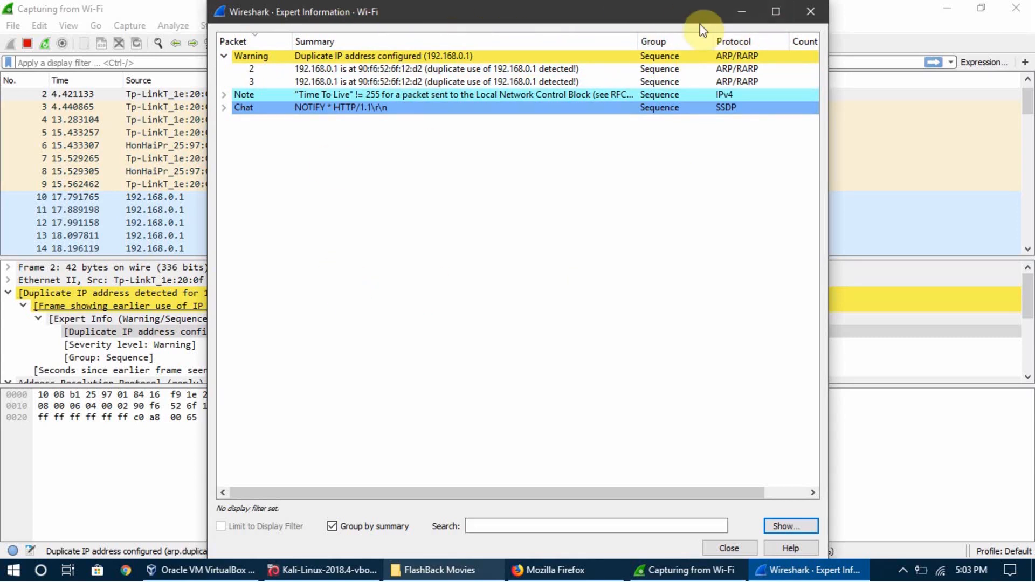
pyautogui.click(747, 9)
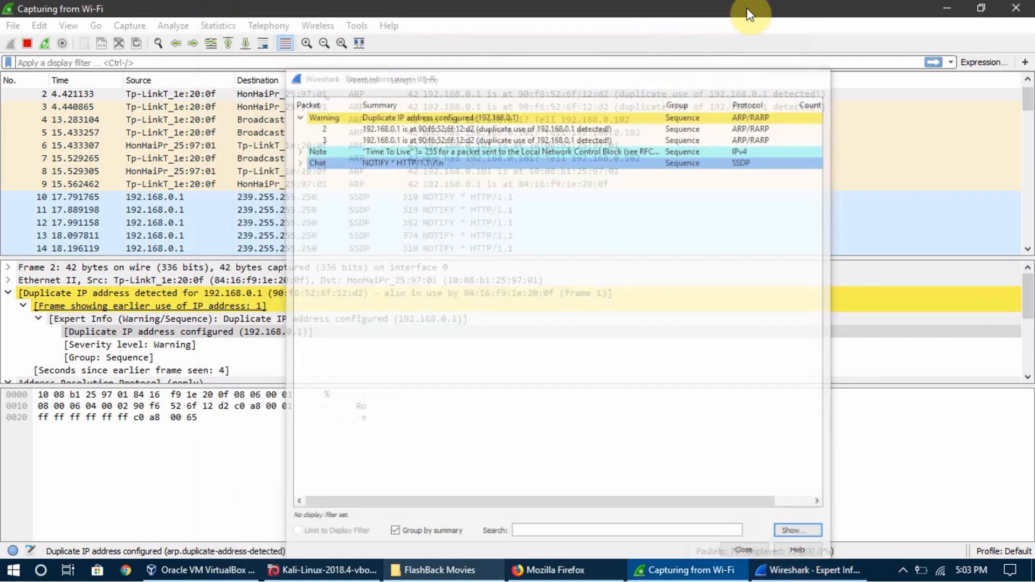
# Switch to a new Command Prompt and list the computer's ARP table with arp -a.
pyautogui.press('super')
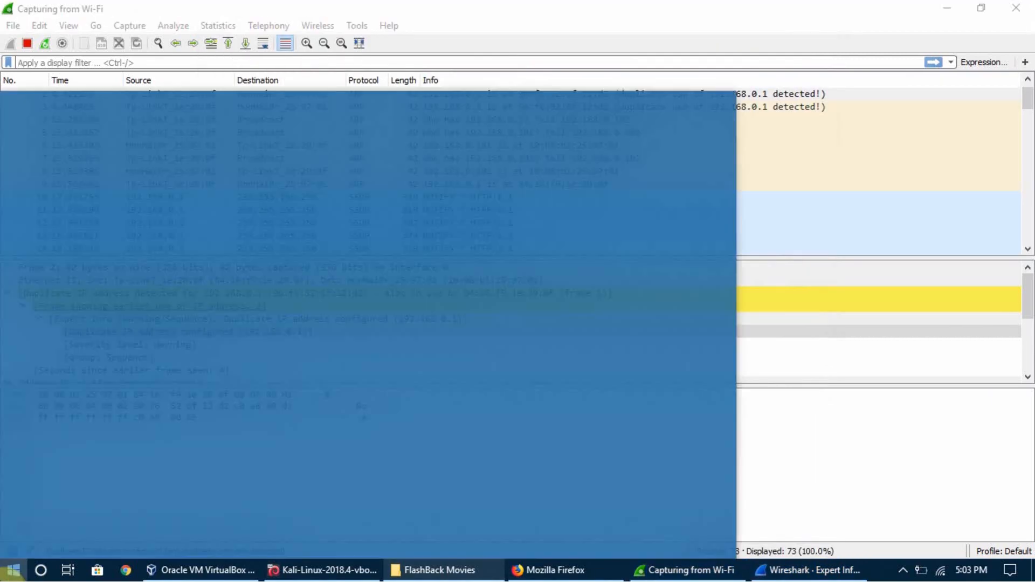
pyautogui.write('cmd')
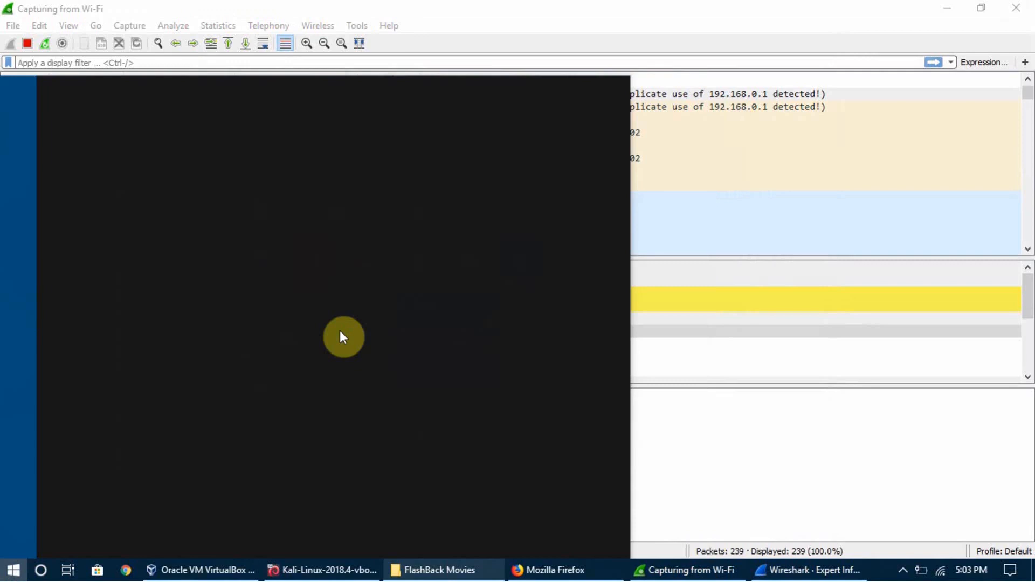
pyautogui.press('Escape')
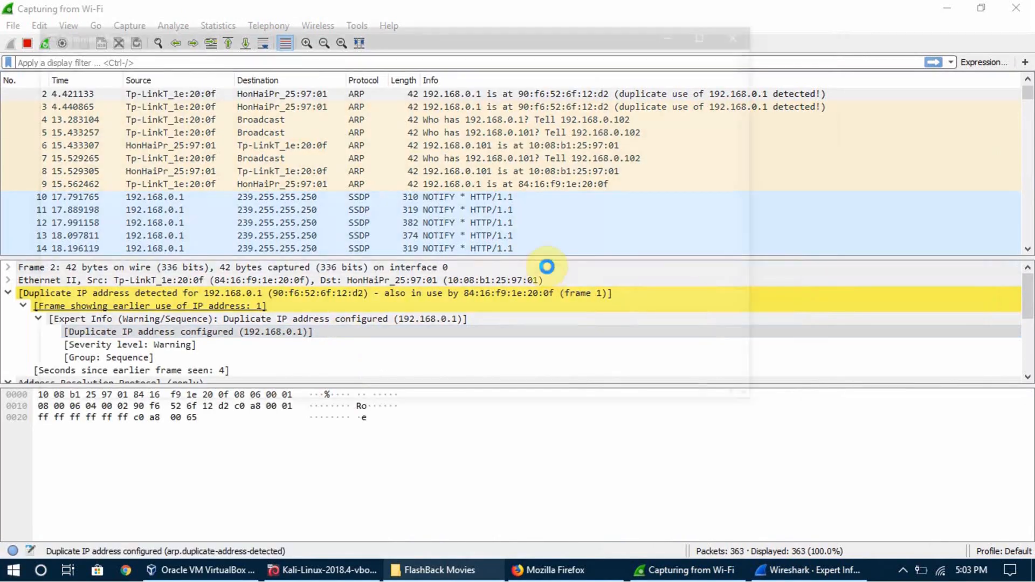
pyautogui.write('arp -a')
pyautogui.press('Return')
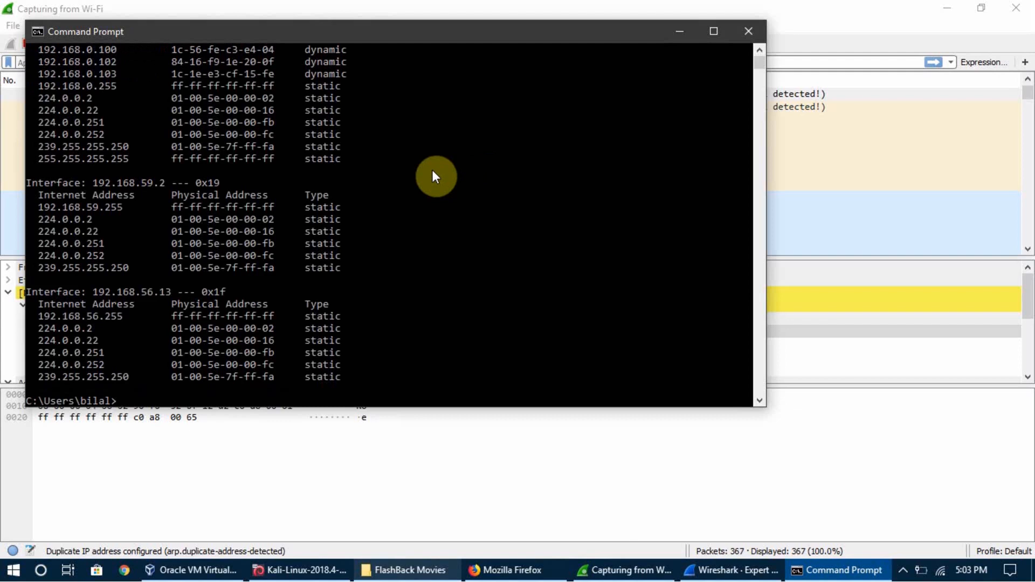
# Examine the physical address listed for gateway 192.168.0.1 under interface 192.168.0.101 in the ARP table.
pyautogui.scroll(3, 432, 171)
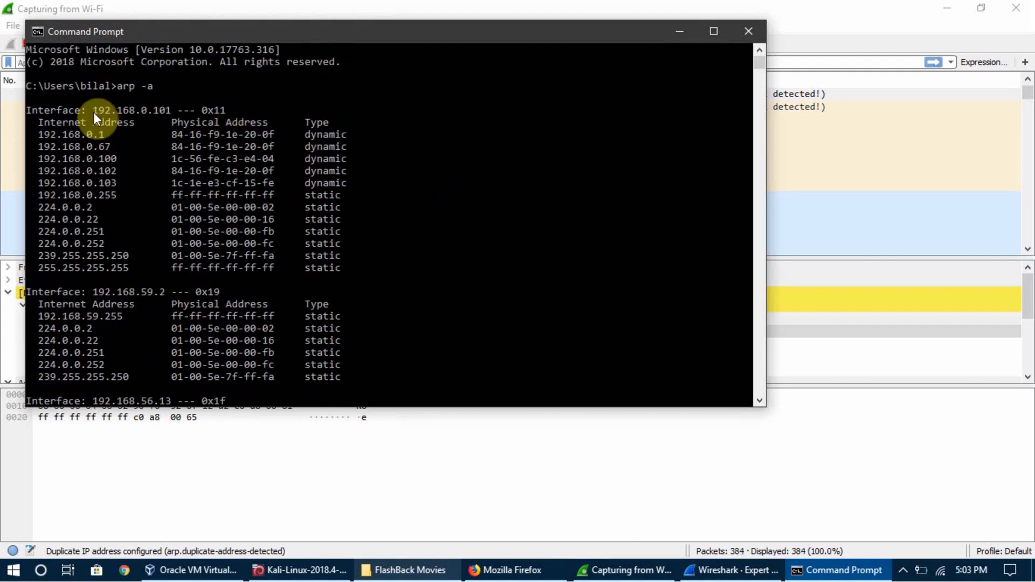
pyautogui.moveTo(38, 135); pyautogui.dragTo(286, 134)
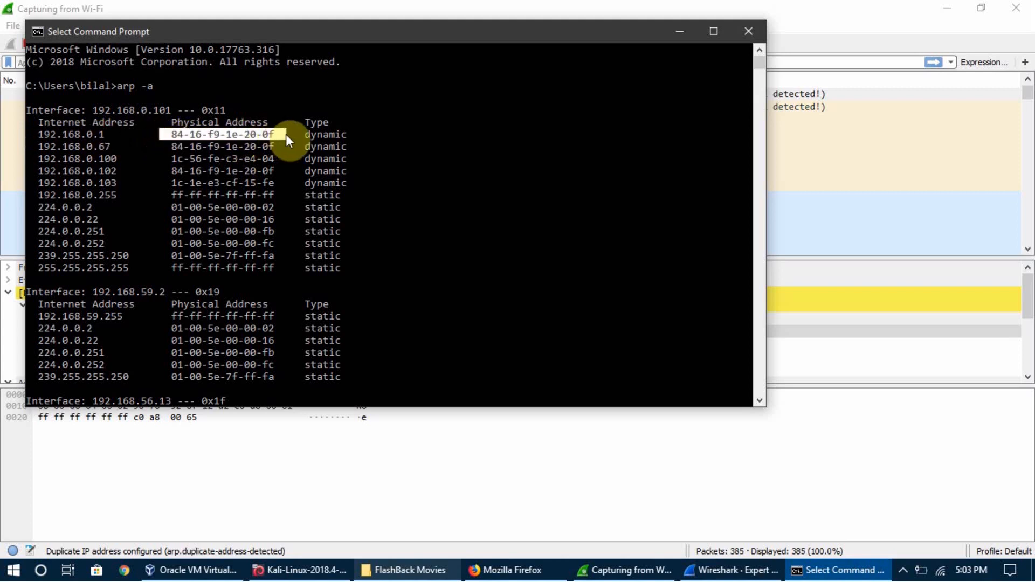
pyautogui.click(221, 127)
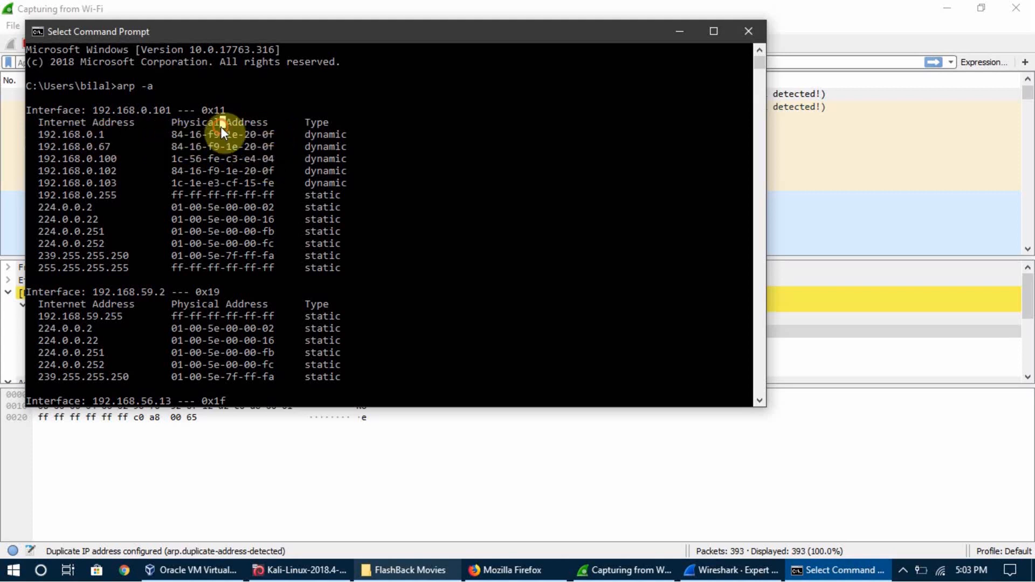
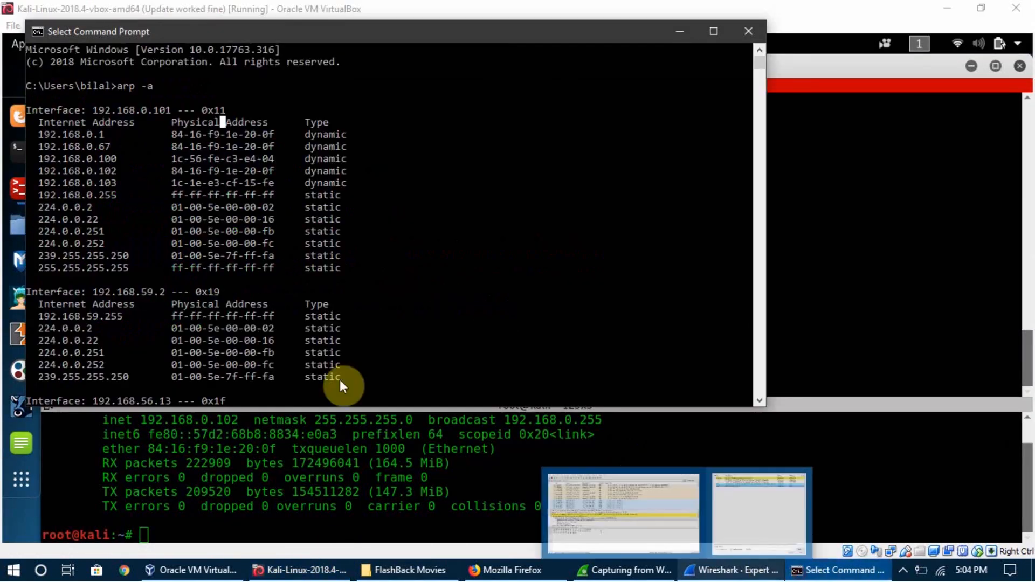
# Compare the type of gateway 192.168.0.1 with the types of entries 239.255.255.250 and 224.0.0.252 in the ARP table.
pyautogui.click(292, 135)
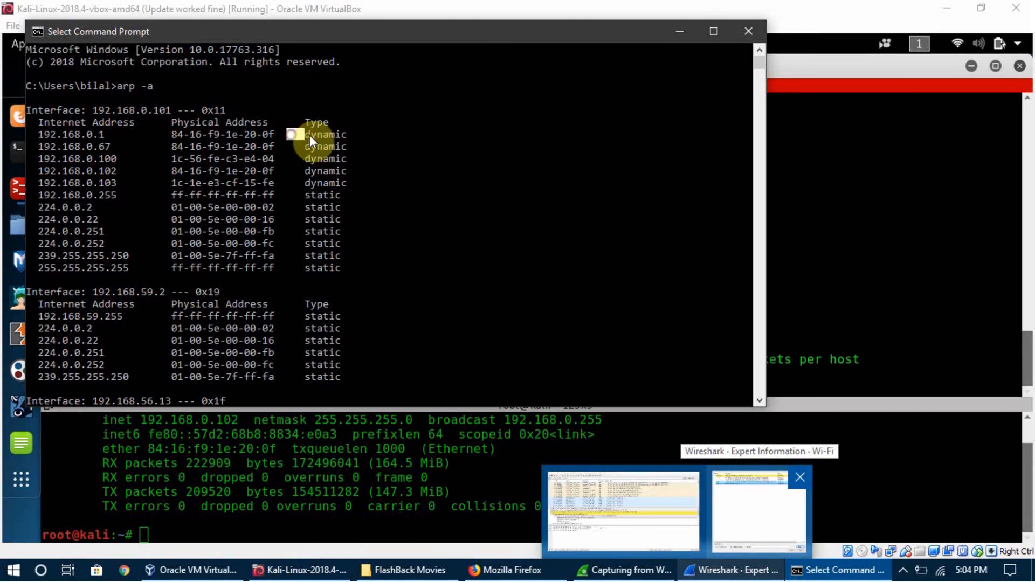
pyautogui.click(359, 134)
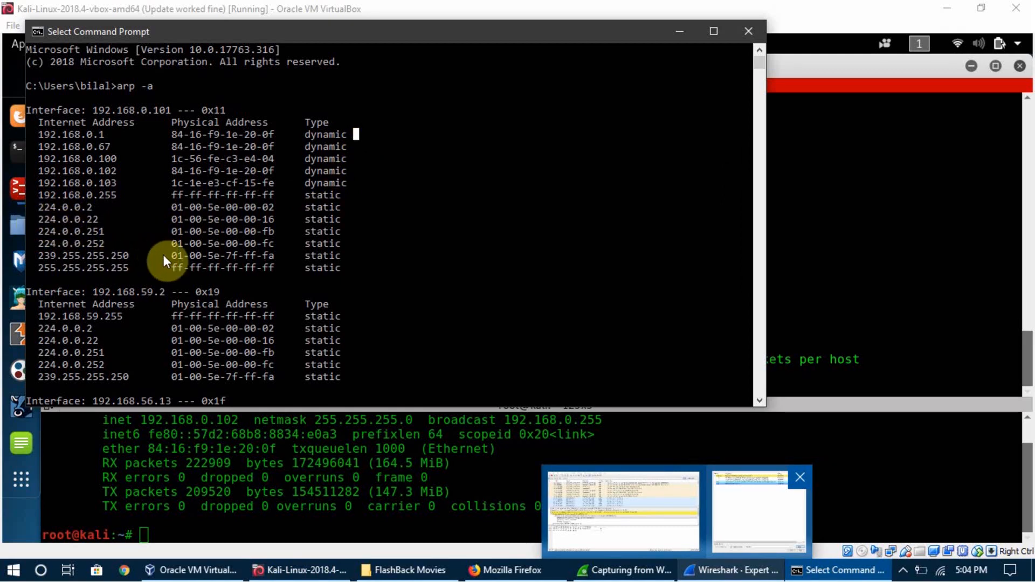
pyautogui.moveTo(169, 256); pyautogui.dragTo(257, 253)
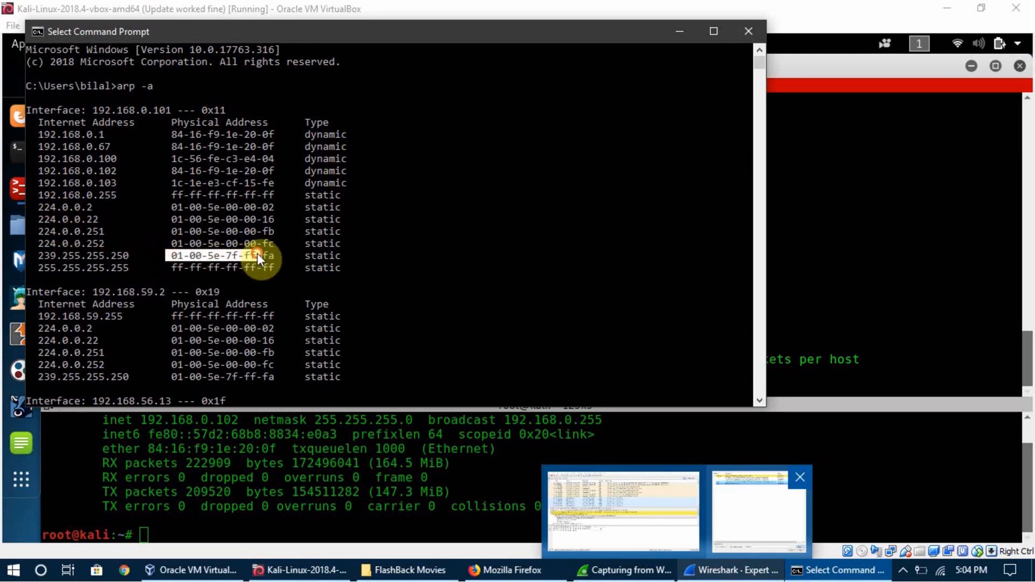
pyautogui.click(295, 255)
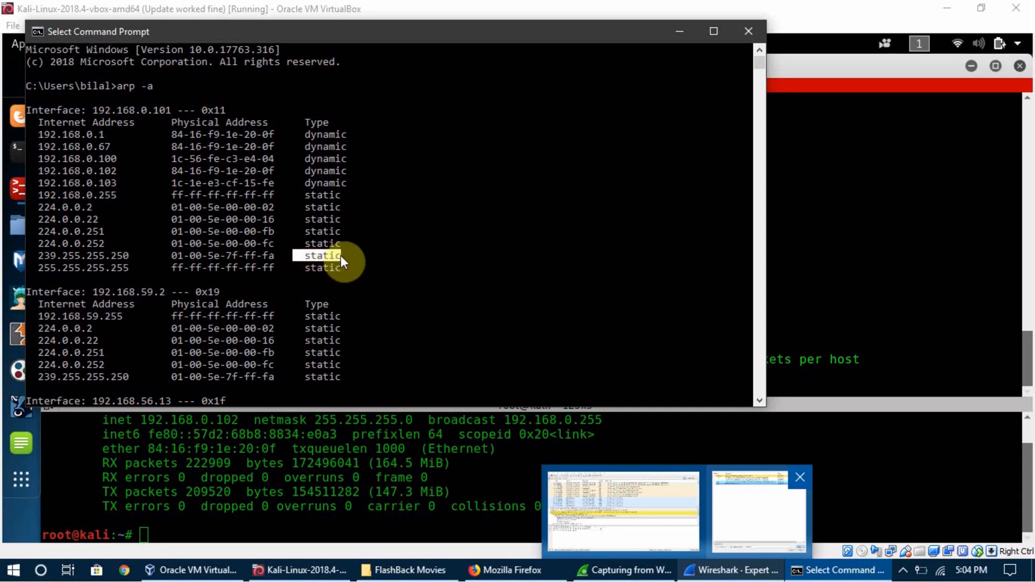
pyautogui.click(350, 243)
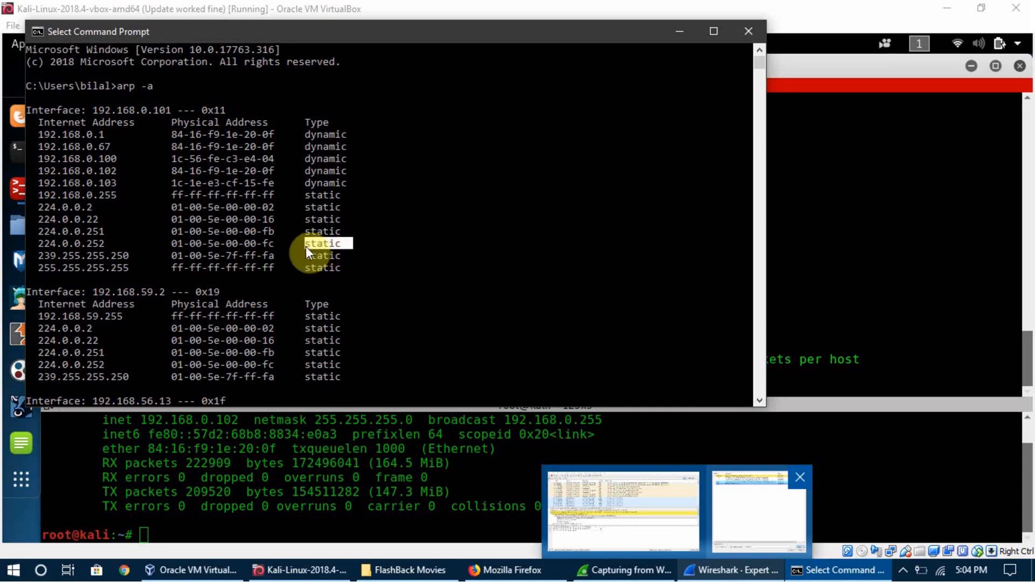
pyautogui.click(295, 232)
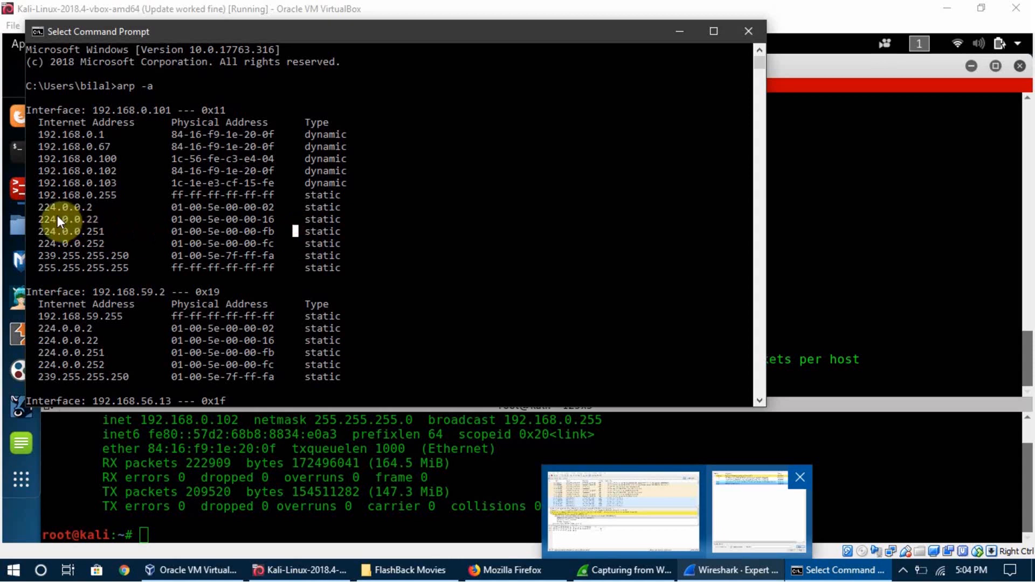
# Examine the internet address, physical address and type of the 224.0.0.251 entry under interface 192.168.0.101.
pyautogui.click(32, 218)
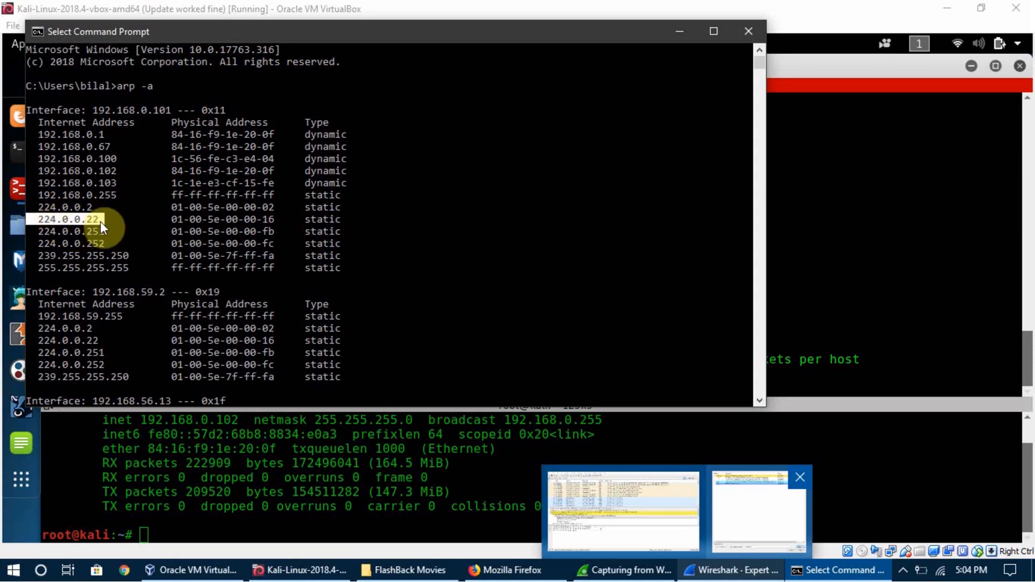
pyautogui.moveTo(108, 232); pyautogui.dragTo(38, 234)
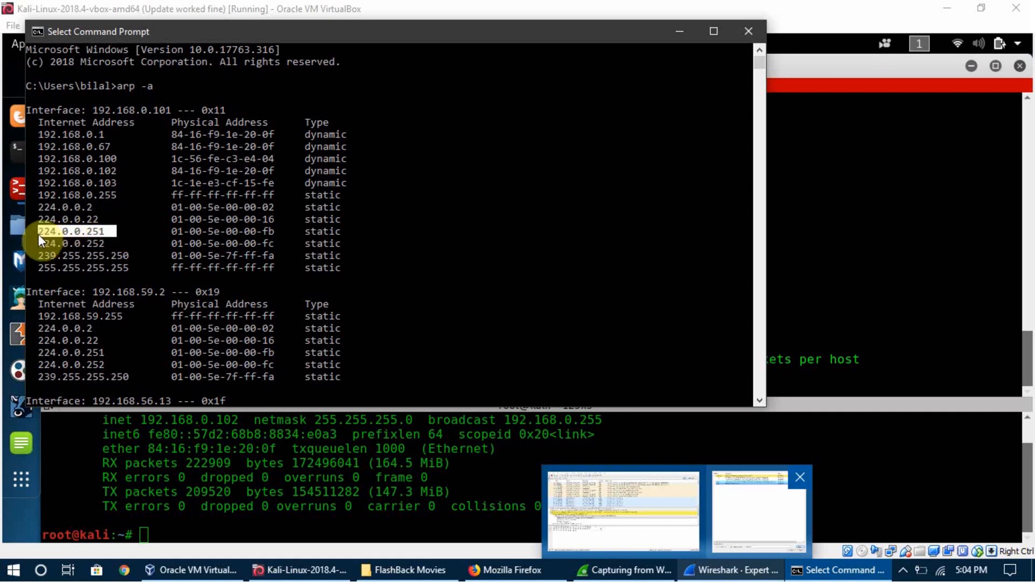
pyautogui.click(152, 233)
pyautogui.moveTo(164, 234); pyautogui.dragTo(284, 229)
pyautogui.click(284, 229)
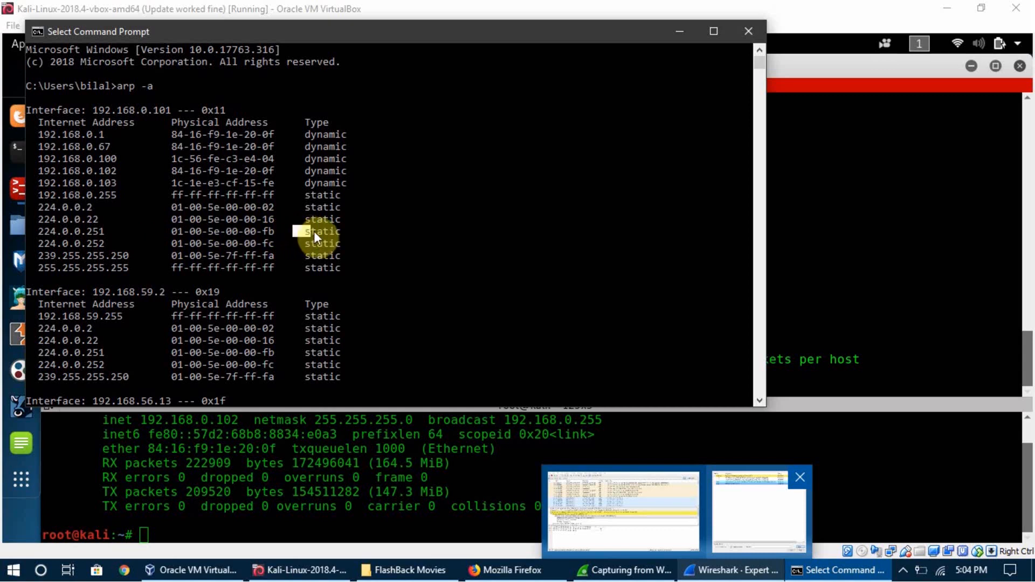
pyautogui.click(347, 231)
pyautogui.moveTo(296, 234); pyautogui.dragTo(357, 228)
pyautogui.click(356, 228)
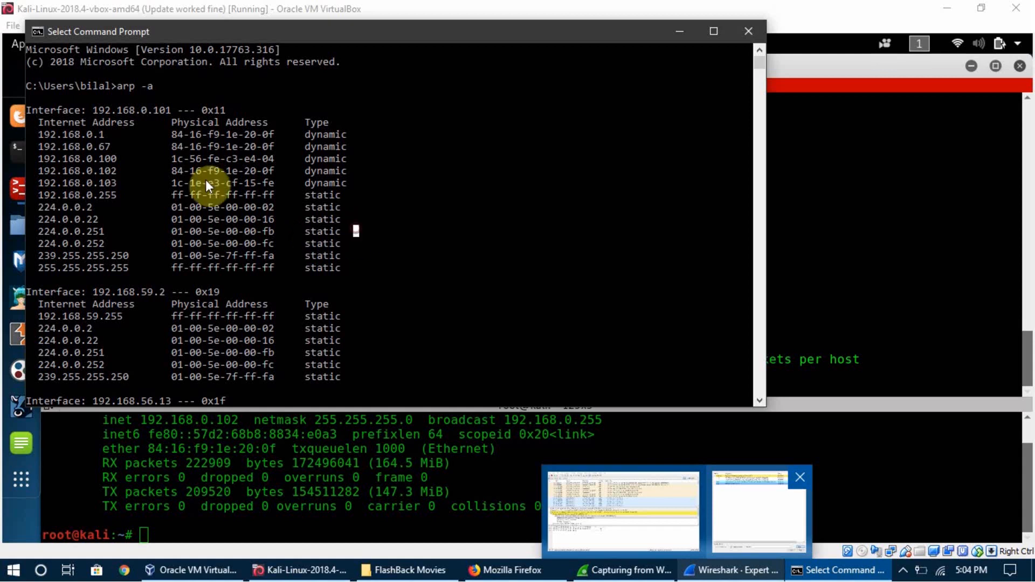
# Read across the gateway 192.168.0.1 entry, checking its physical address and its type.
pyautogui.moveTo(35, 131); pyautogui.dragTo(270, 137)
pyautogui.click(138, 135)
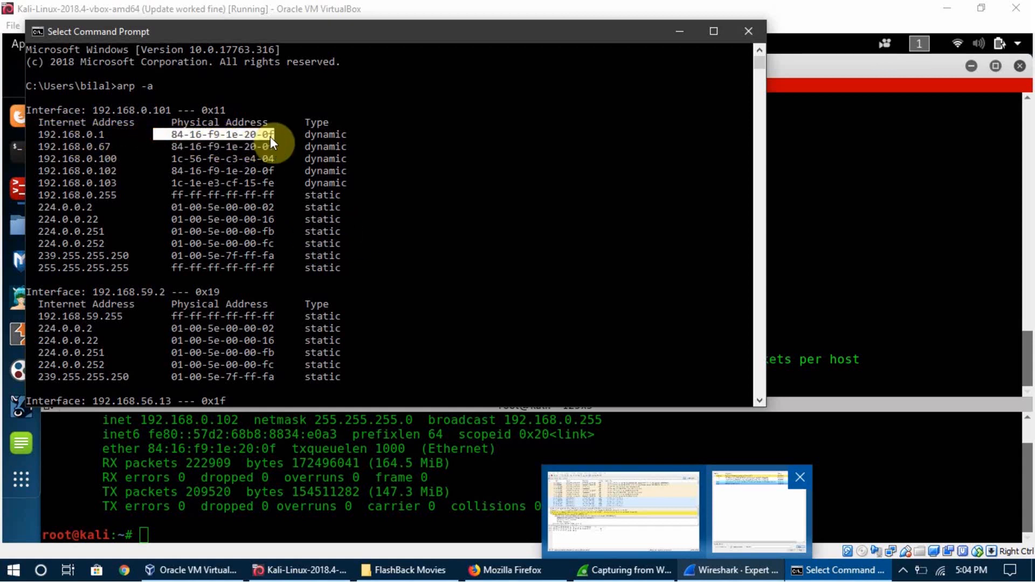
pyautogui.click(271, 136)
pyautogui.click(303, 136)
pyautogui.doubleClick(351, 136)
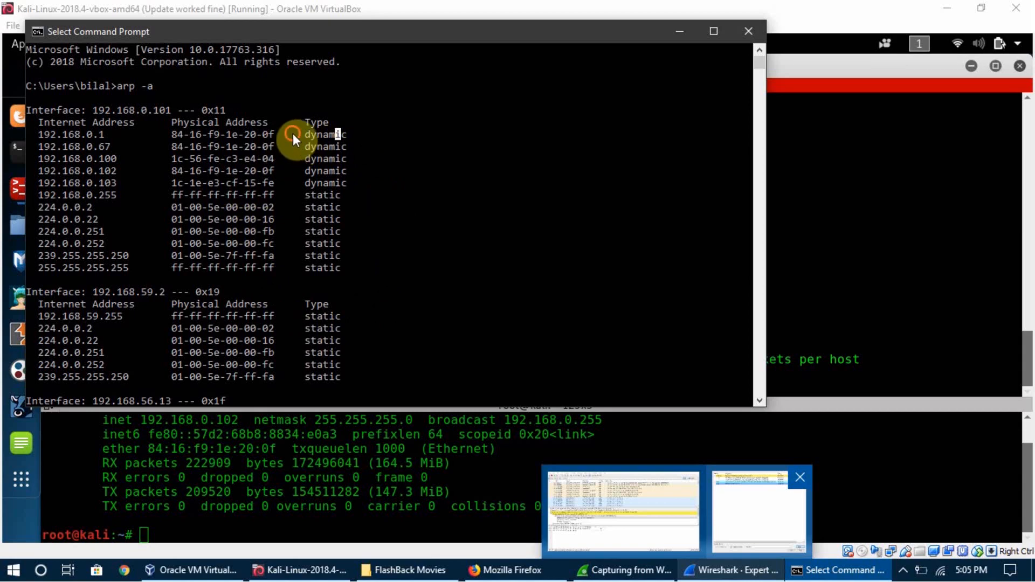
pyautogui.moveTo(292, 134); pyautogui.dragTo(399, 127)
pyautogui.click(362, 147)
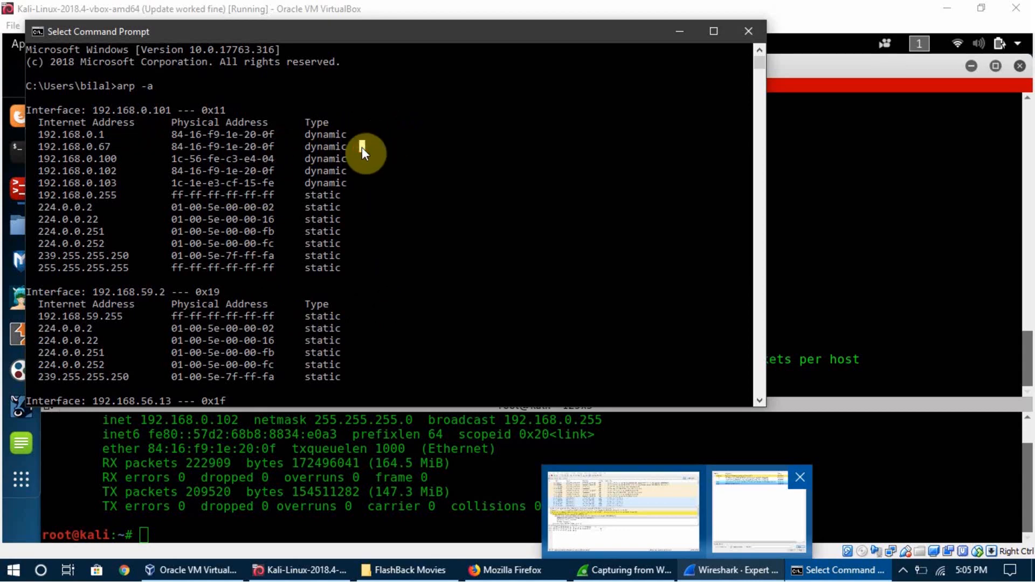
pyautogui.click(303, 149)
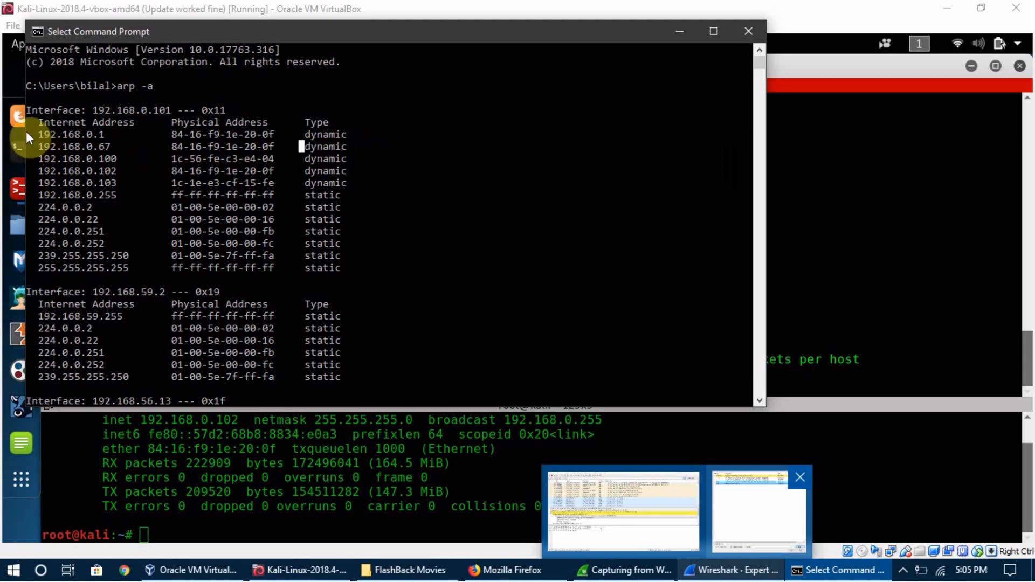
# Recheck whether the gateway entry 192.168.0.1 is typed as static or dynamic in the ARP table.
pyautogui.moveTo(26, 132); pyautogui.dragTo(60, 139)
pyautogui.click(118, 139)
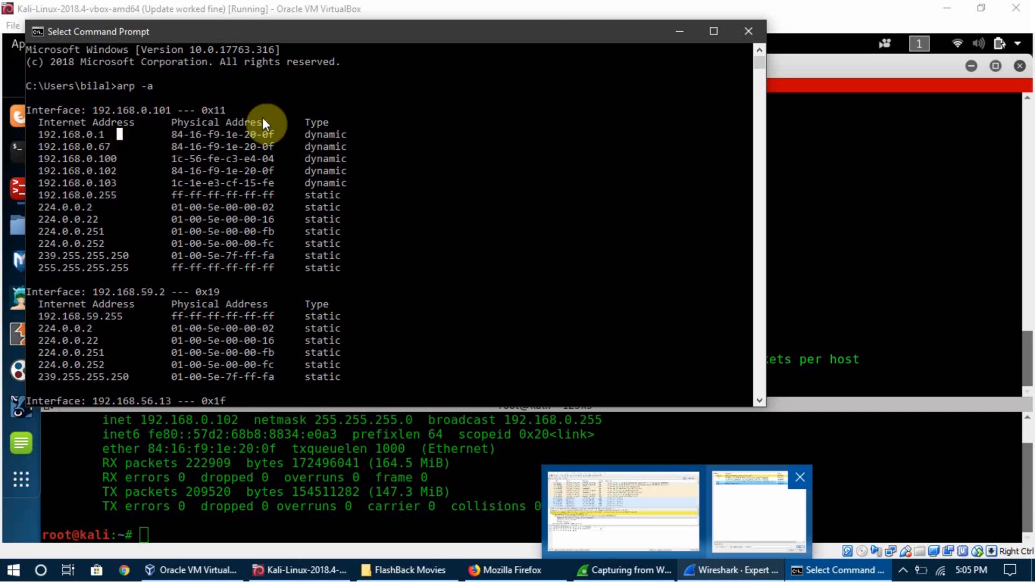
pyautogui.moveTo(300, 135); pyautogui.dragTo(346, 135)
pyautogui.click(347, 136)
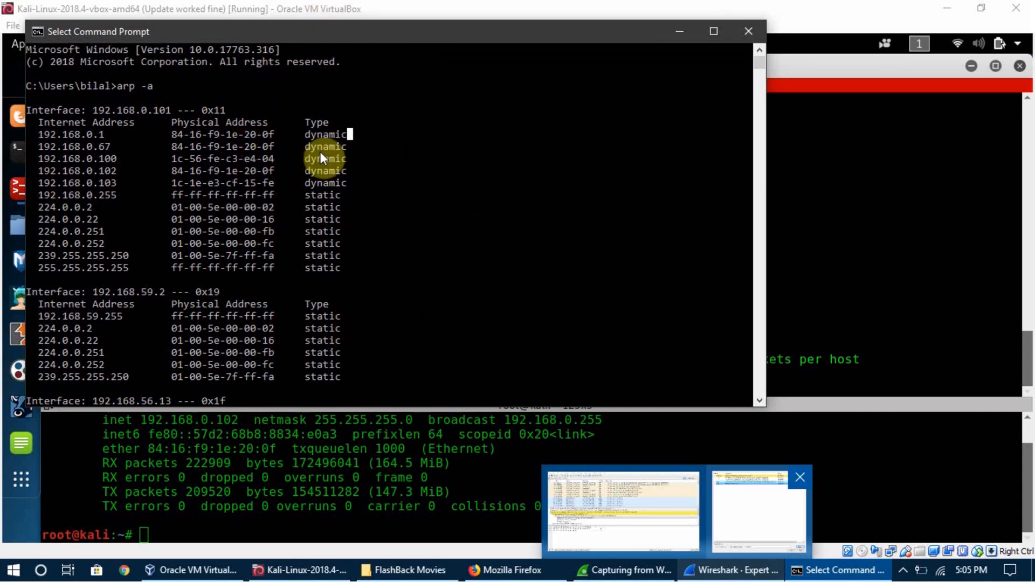
pyautogui.moveTo(296, 138); pyautogui.dragTo(358, 134)
pyautogui.click(358, 133)
pyautogui.click(305, 137)
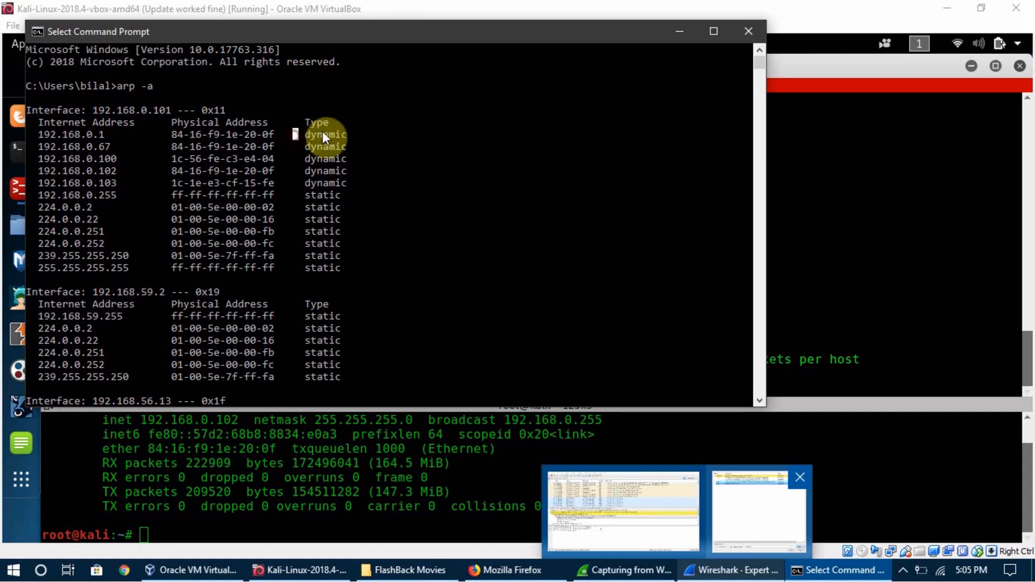
pyautogui.moveTo(369, 135); pyautogui.dragTo(290, 135)
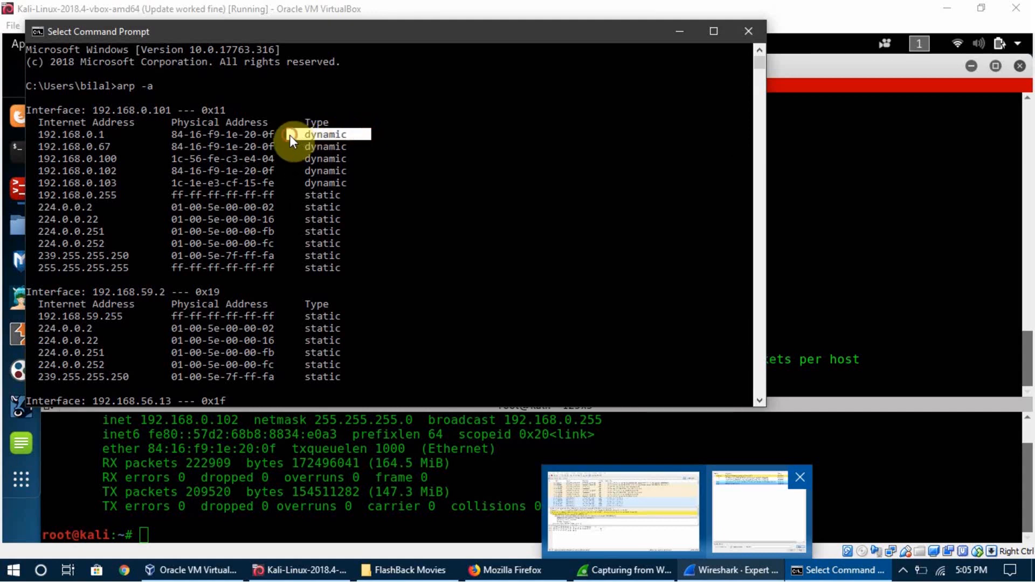
pyautogui.click(289, 135)
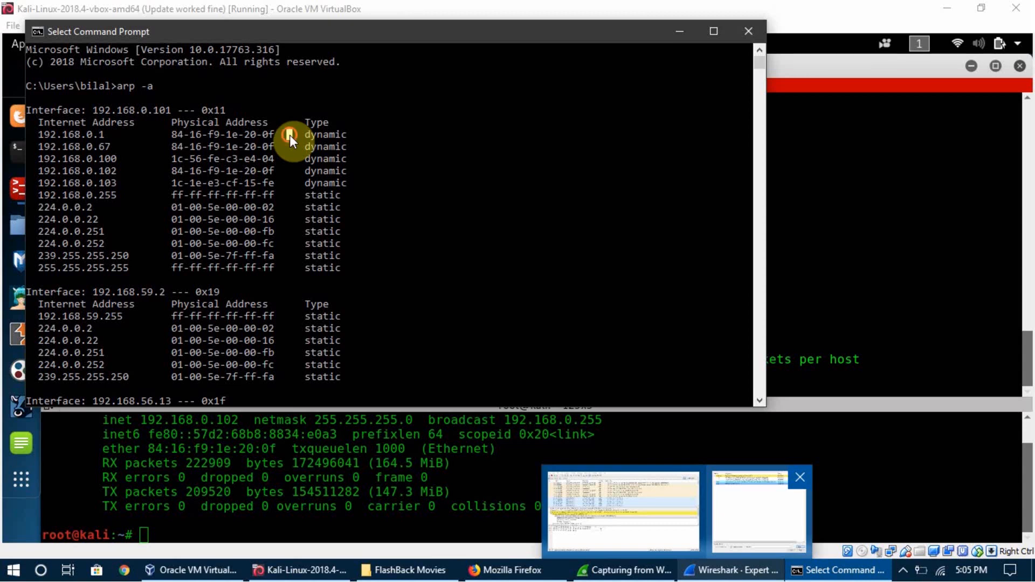
# Compare the physical addresses and types of entries 192.168.0.1 through 192.168.0.102 under interface 192.168.0.101.
pyautogui.moveTo(334, 135); pyautogui.dragTo(297, 150)
pyautogui.click(353, 135)
pyautogui.click(296, 150)
pyautogui.click(354, 135)
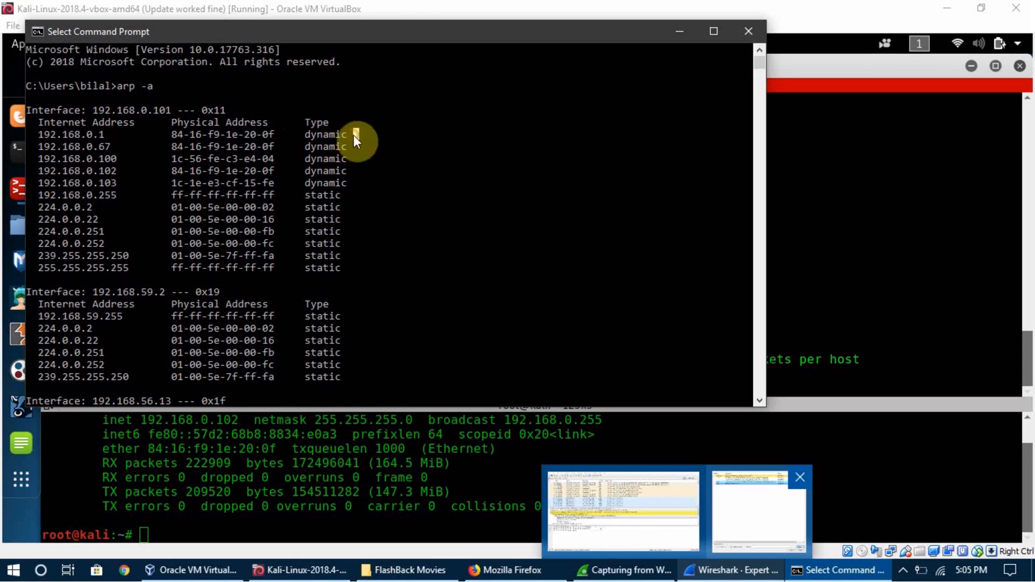
pyautogui.moveTo(356, 158); pyautogui.dragTo(284, 167)
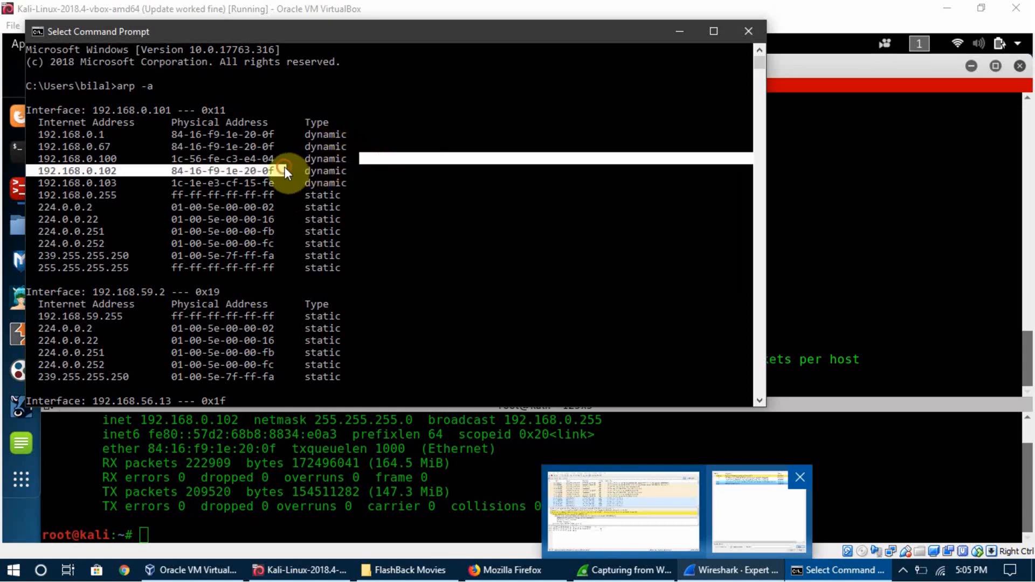
pyautogui.click(284, 170)
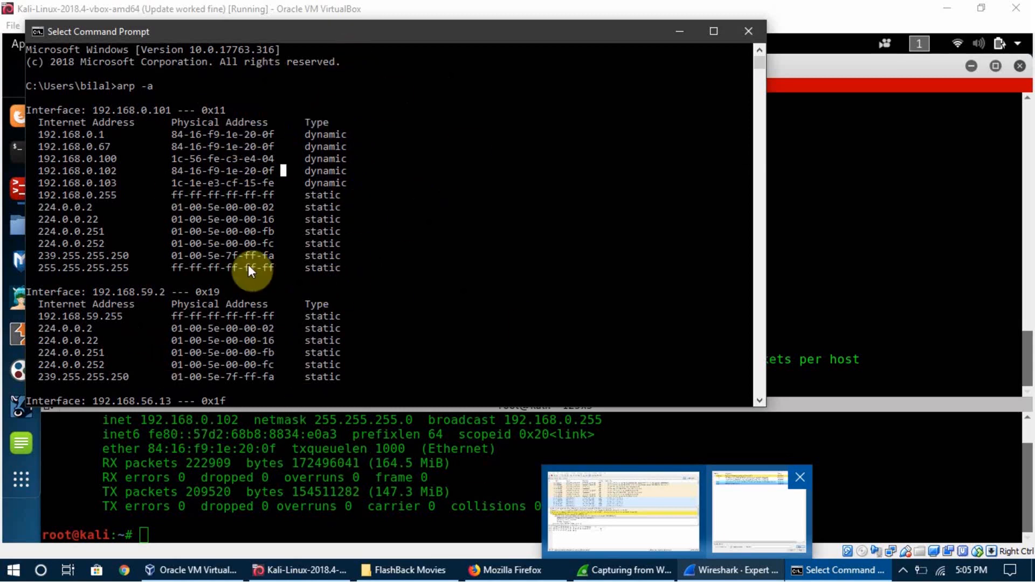
pyautogui.moveTo(300, 135); pyautogui.dragTo(355, 134)
pyautogui.moveTo(279, 136); pyautogui.dragTo(165, 143)
pyautogui.click(166, 143)
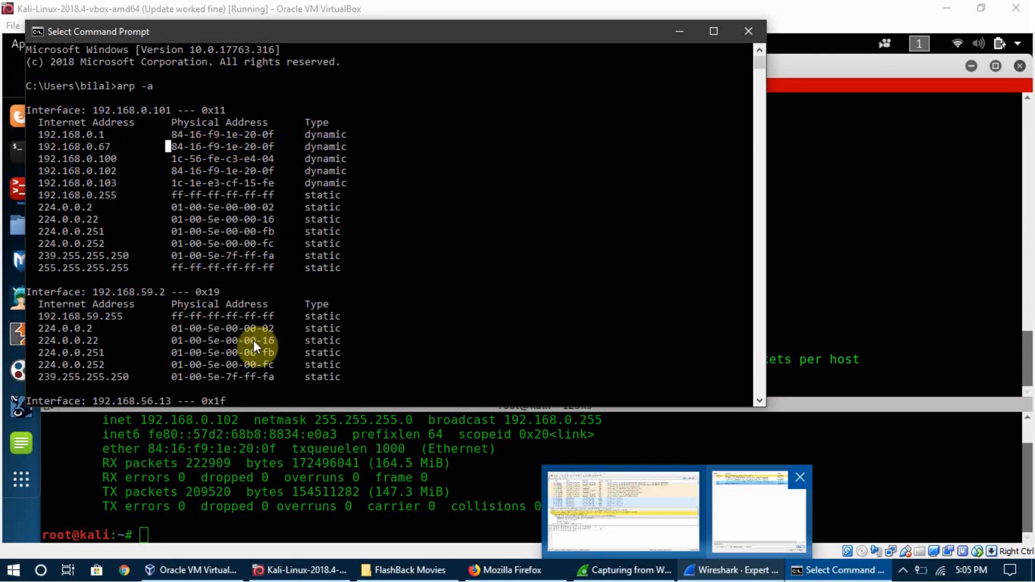
pyautogui.moveTo(290, 143); pyautogui.dragTo(361, 144)
pyautogui.click(361, 144)
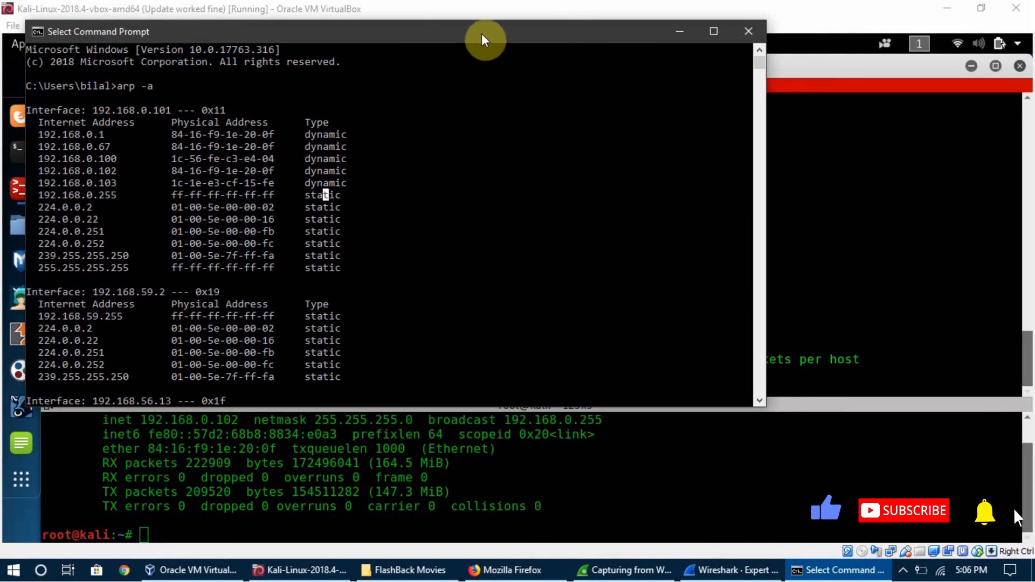
pyautogui.moveTo(482, 33); pyautogui.dragTo(536, 51)
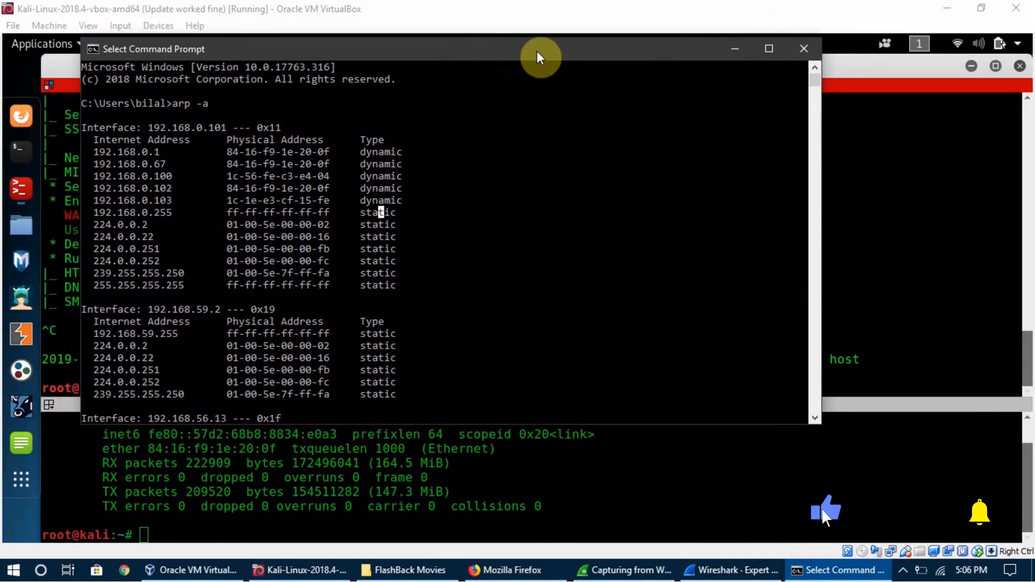
pyautogui.moveTo(494, 51); pyautogui.dragTo(503, 52)
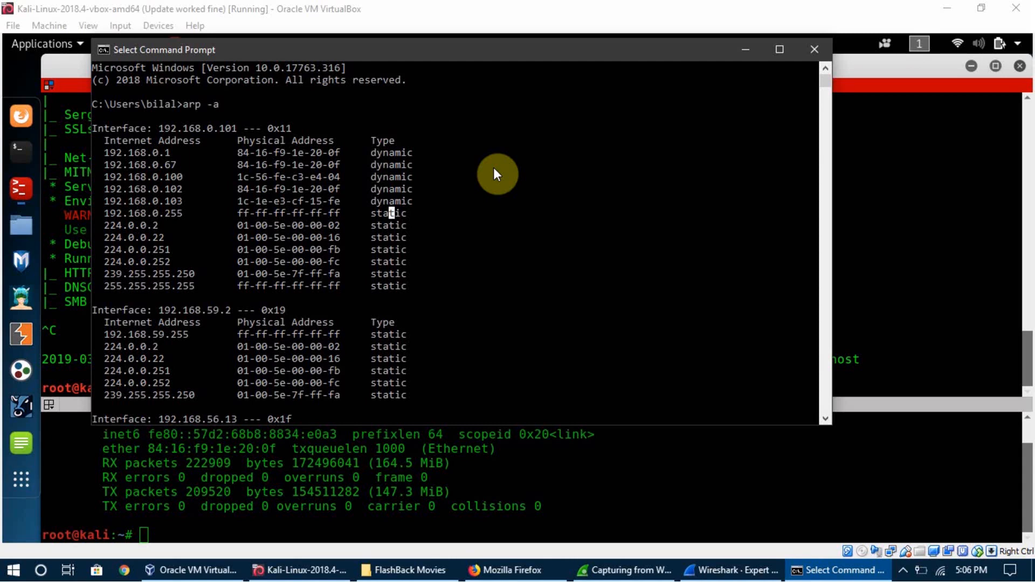
pyautogui.scroll(-7, 494, 168)
pyautogui.scroll(5, 493, 169)
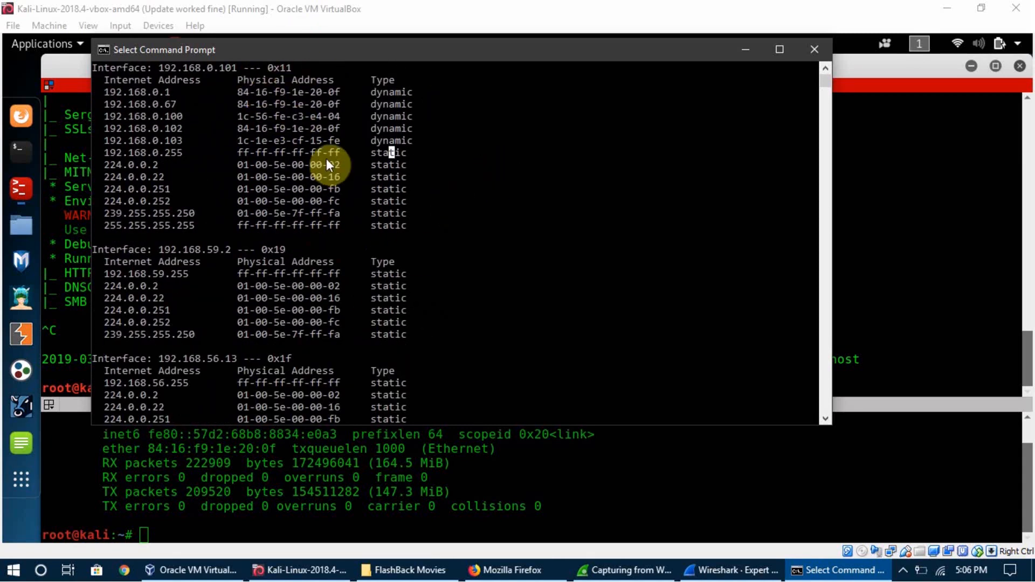
pyautogui.moveTo(540, 52); pyautogui.dragTo(557, 49)
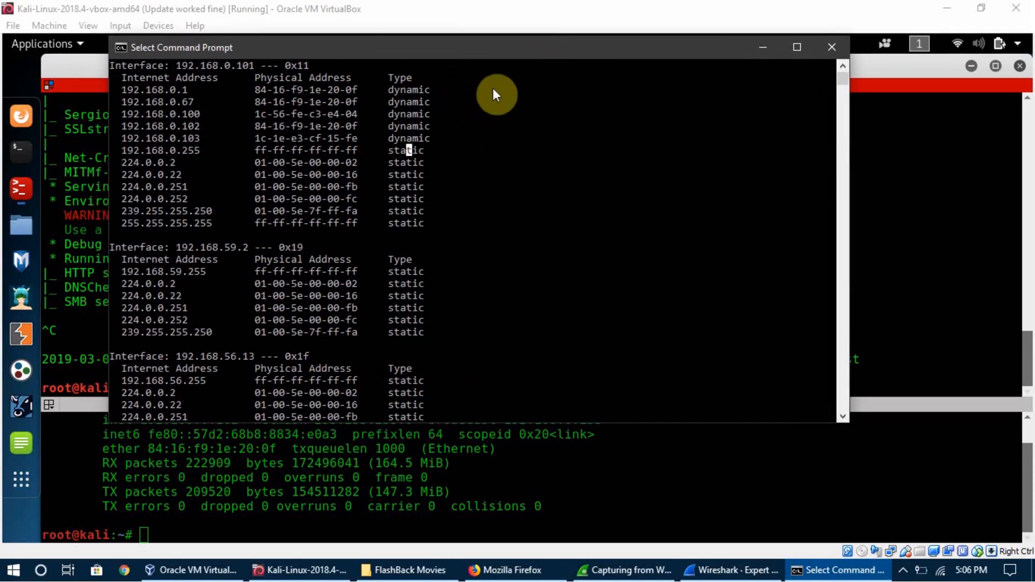
pyautogui.moveTo(528, 38); pyautogui.dragTo(528, 45)
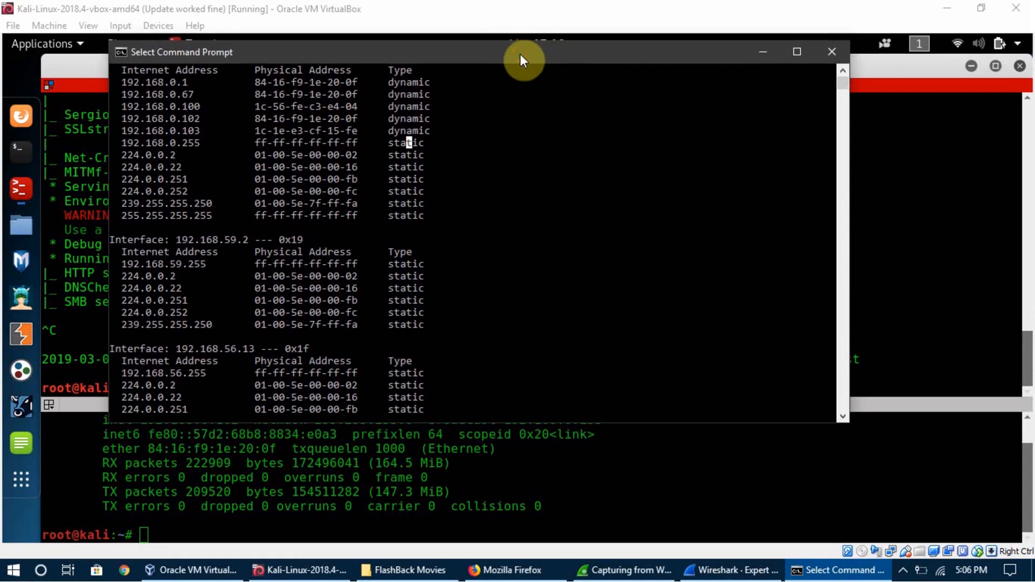